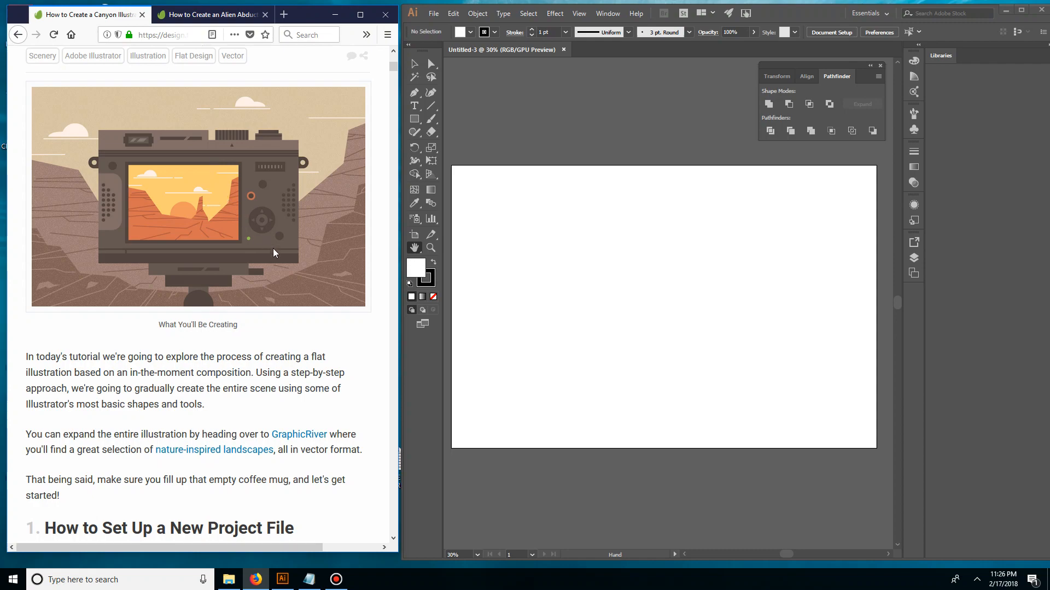
- Start a new document and set its units to pixels
scroll(273, 248, down, 2)
scroll(298, 198, down, 2)
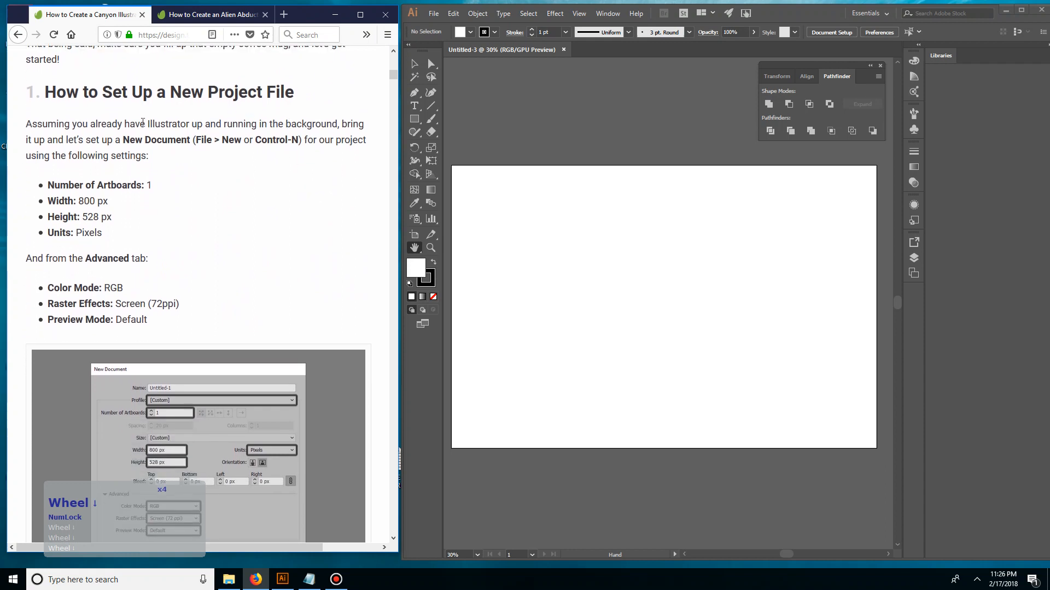
click(434, 14)
click(441, 26)
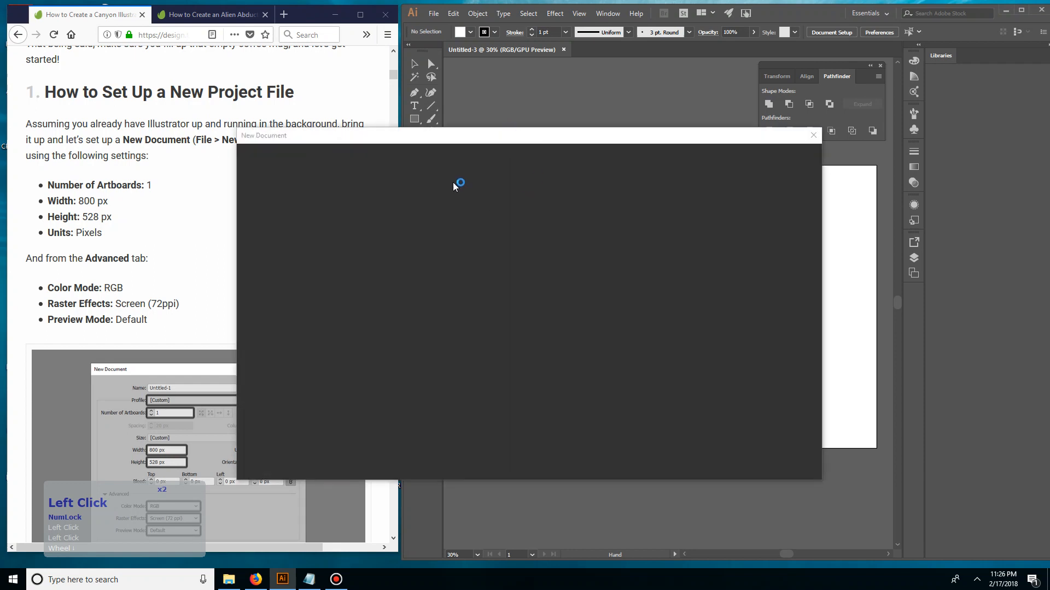
drag(454, 139, 502, 139)
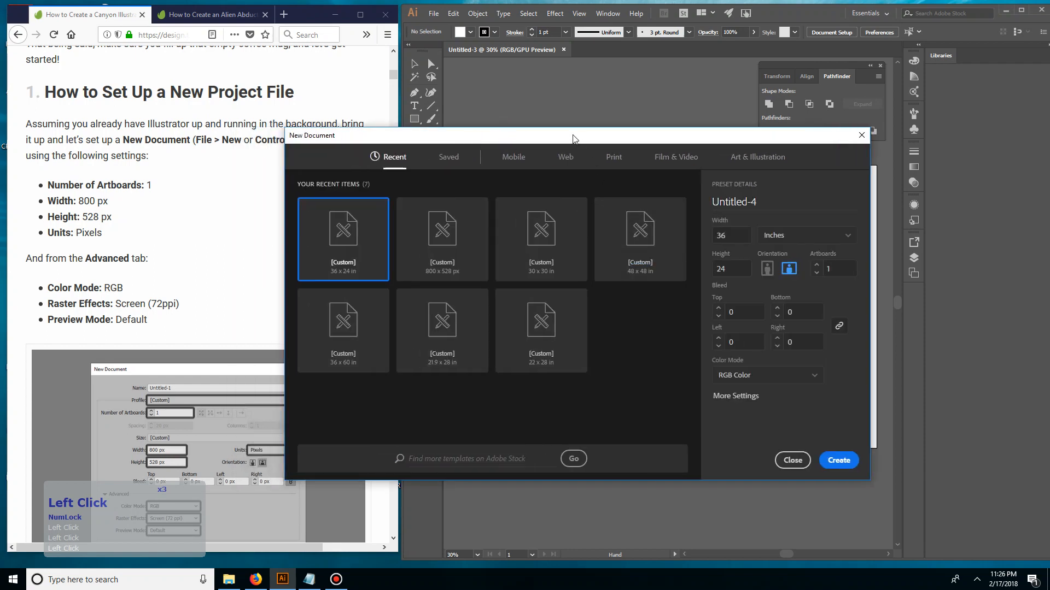
drag(573, 138, 663, 138)
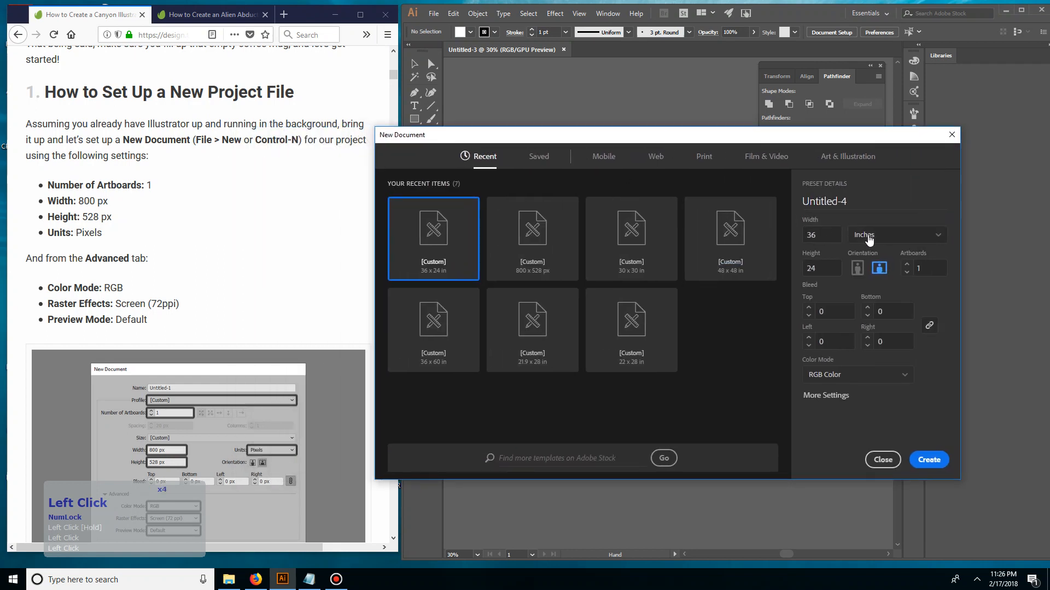
click(901, 235)
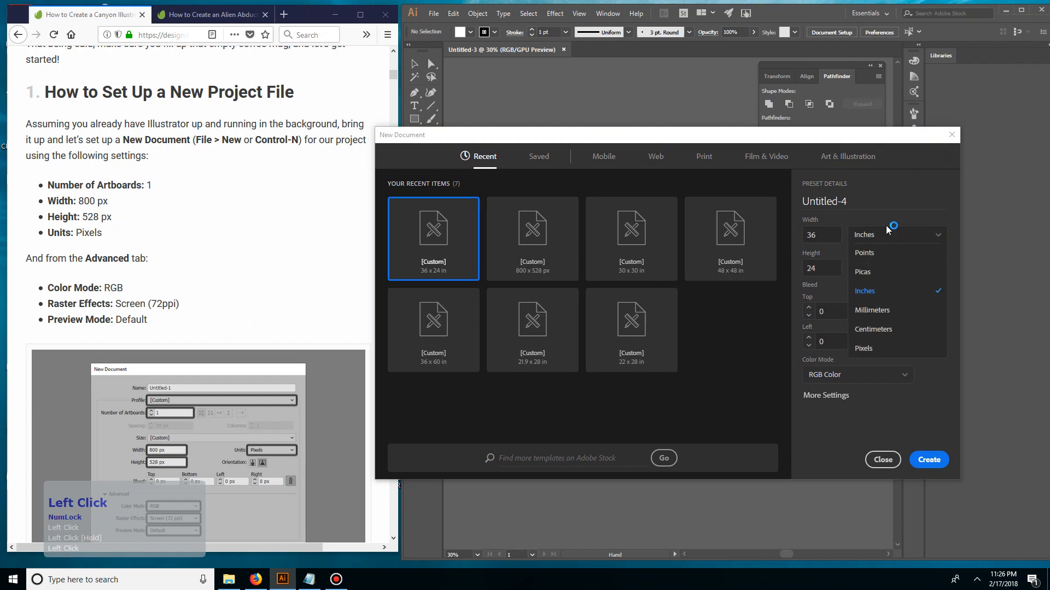
click(883, 350)
- Set the new document's width to 800 px and height to 528 px, and create it
click(833, 235)
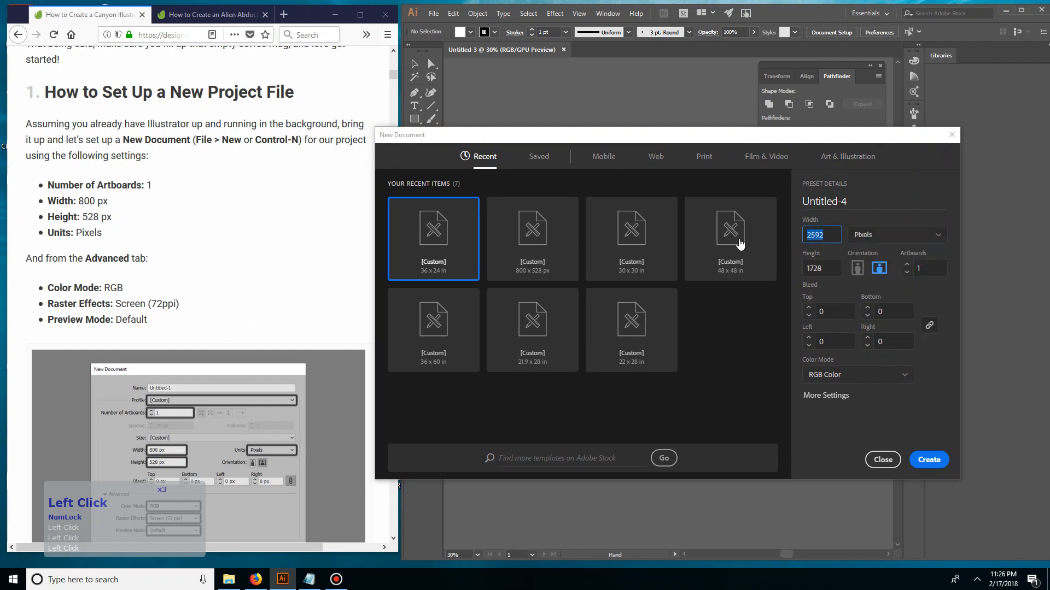
text(85)
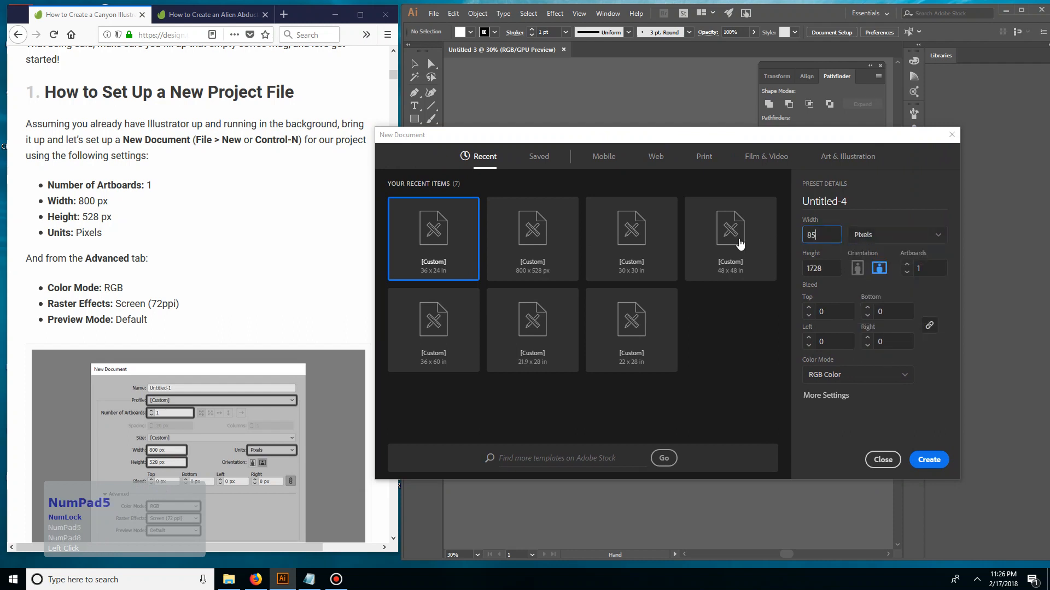
key(BackSpace)
text(00)
click(835, 265)
text(528)
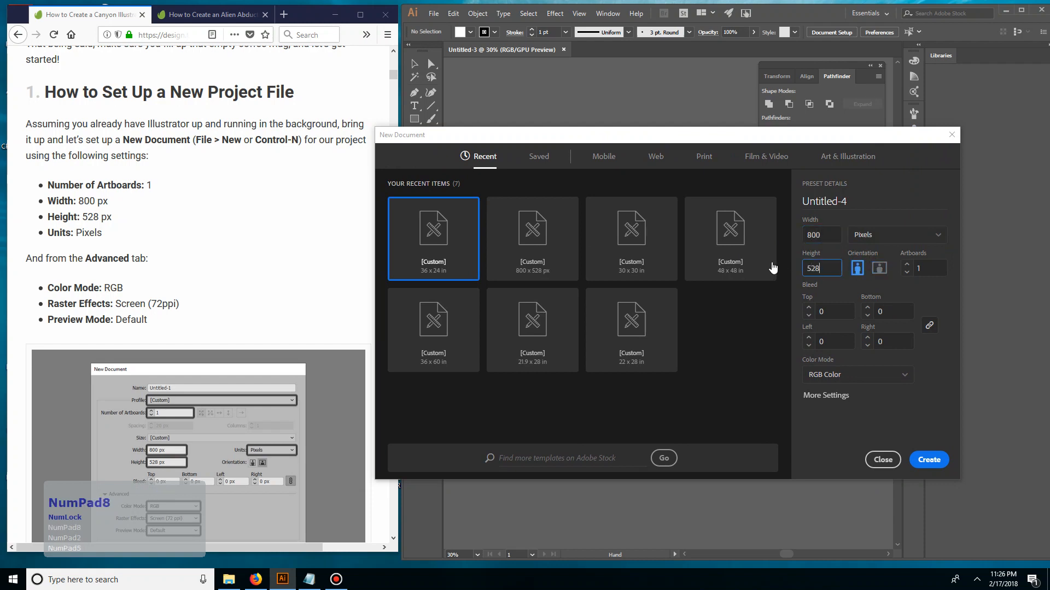
key(Return)
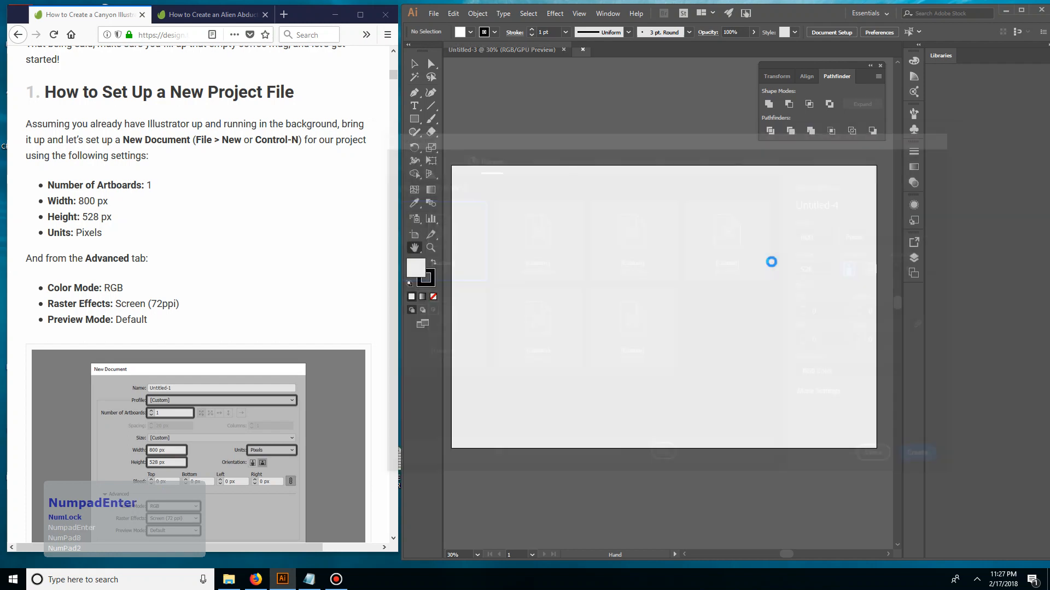
drag(764, 260, 769, 263)
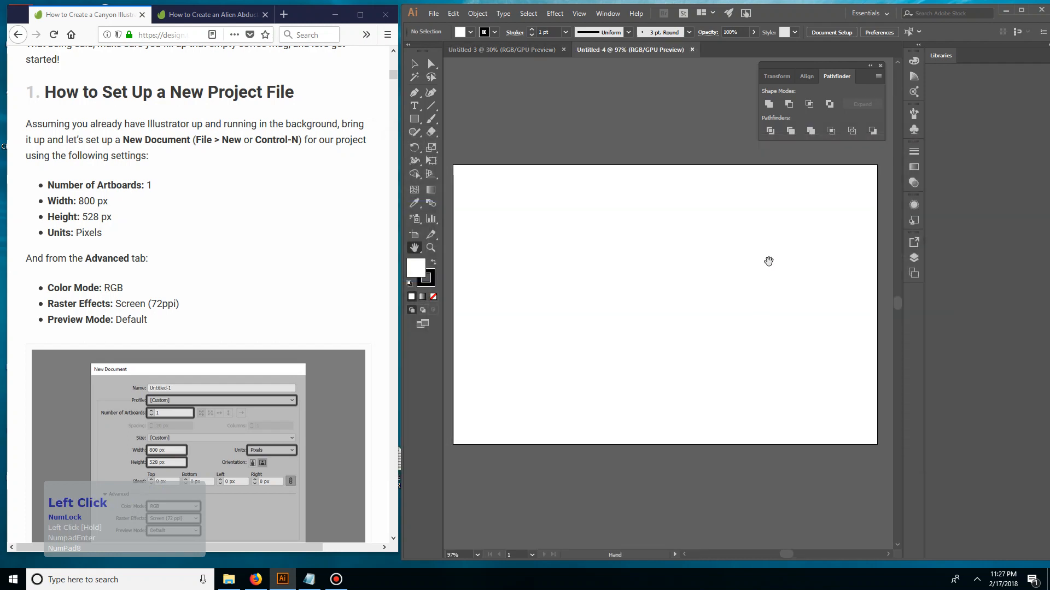
- Read the tutorial's section on setting up a custom grid, including its gridline and subdivision settings
click(312, 263)
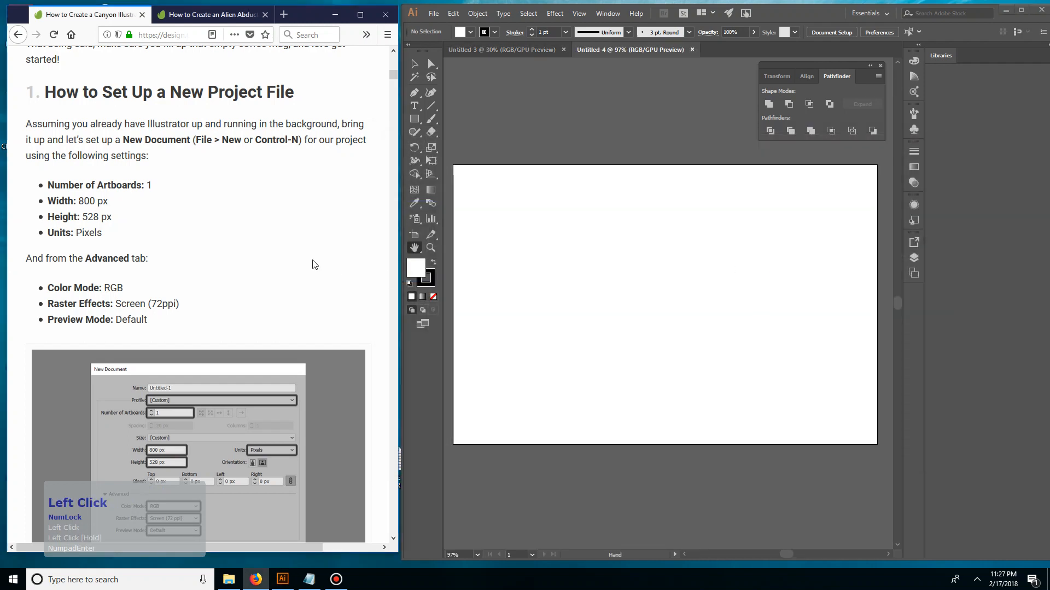
scroll(317, 260, down, 4)
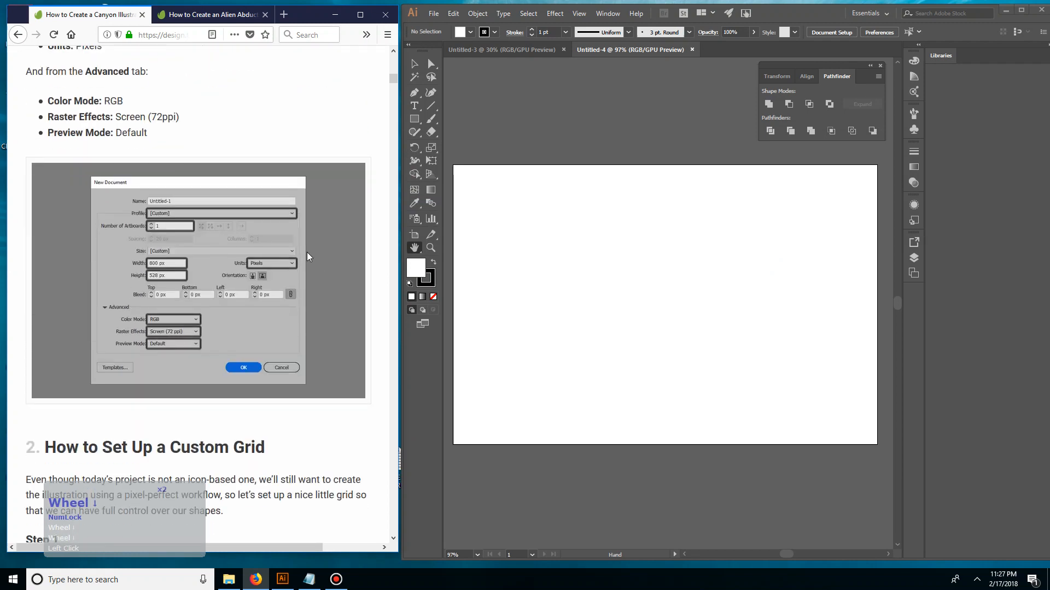
scroll(303, 248, down, 2)
scroll(300, 243, down, 1)
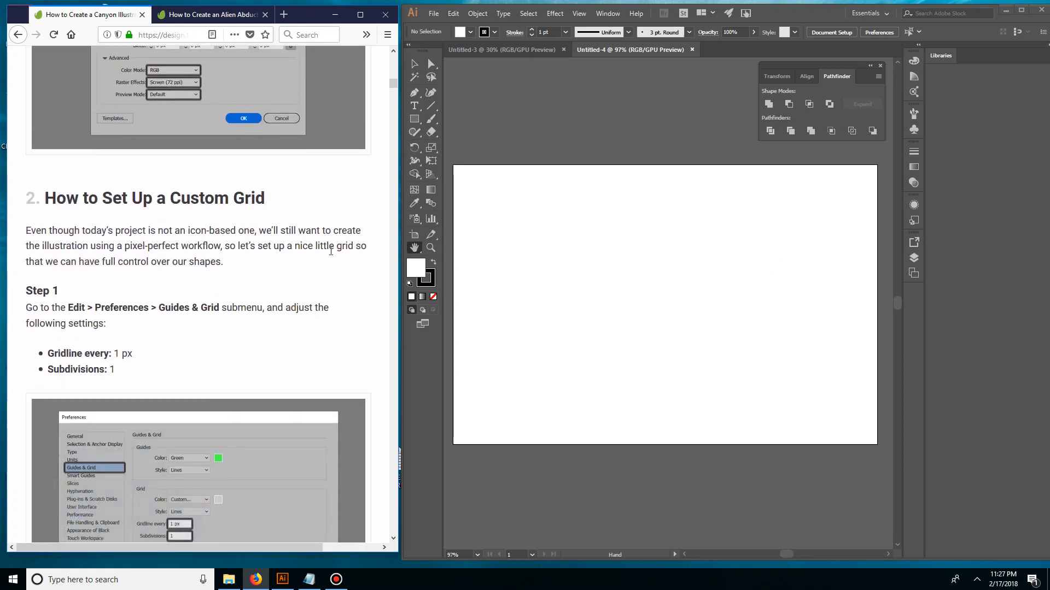
scroll(328, 255, down, 1)
scroll(317, 242, down, 1)
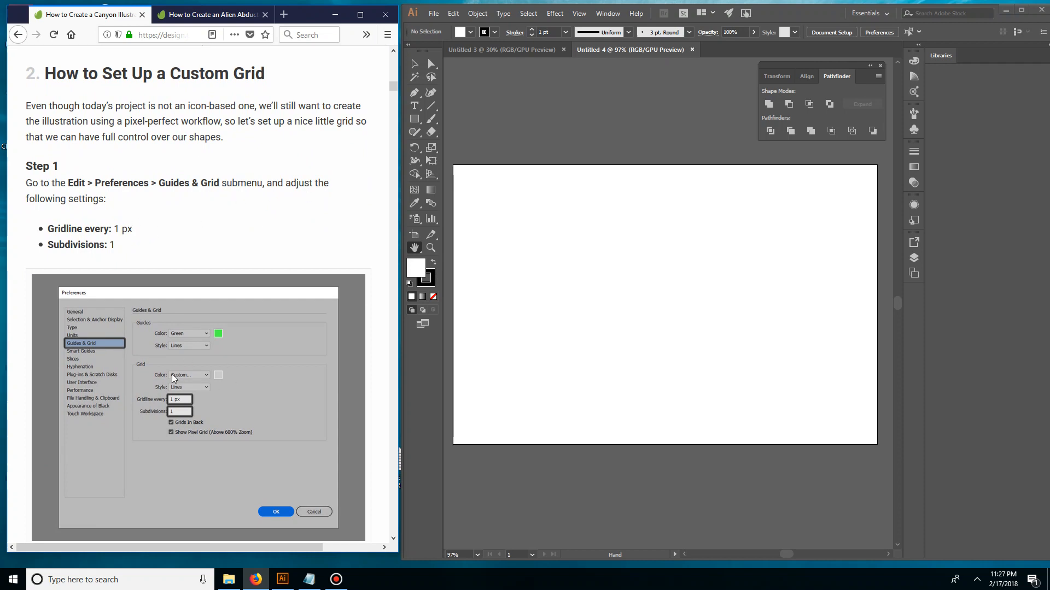
scroll(241, 246, down, 2)
- In the Guides & Grid preferences, set a gridline every 1 px with 1 subdivision and apply the settings
click(549, 166)
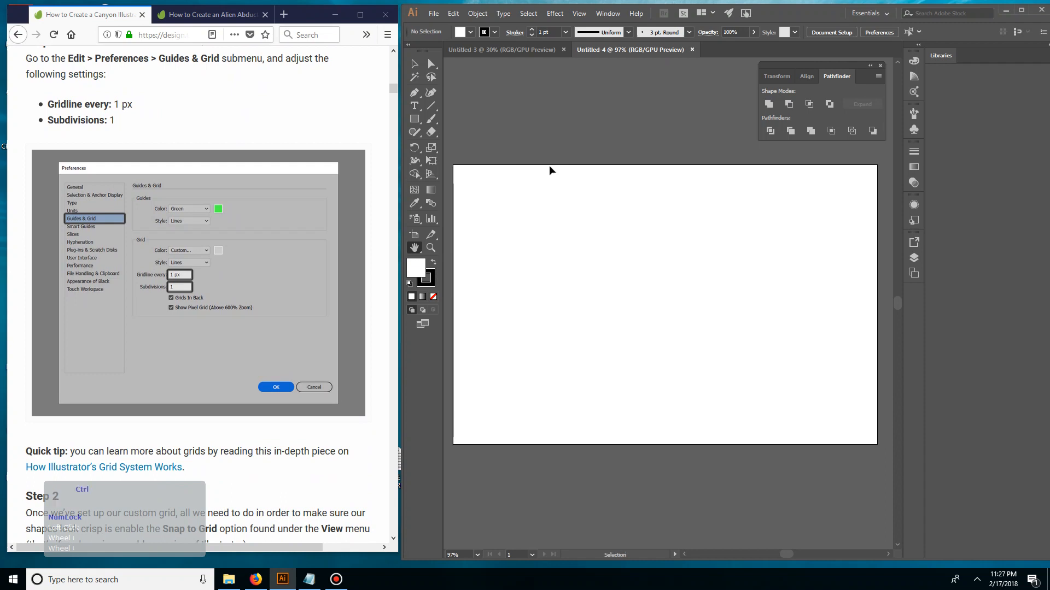
key(ctrl+k)
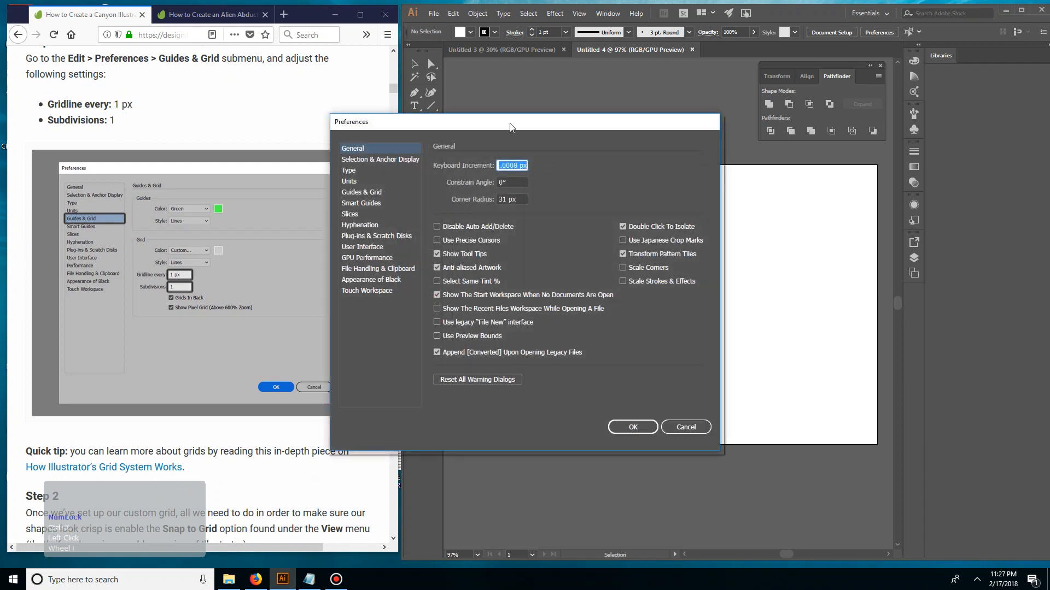
drag(503, 123, 619, 154)
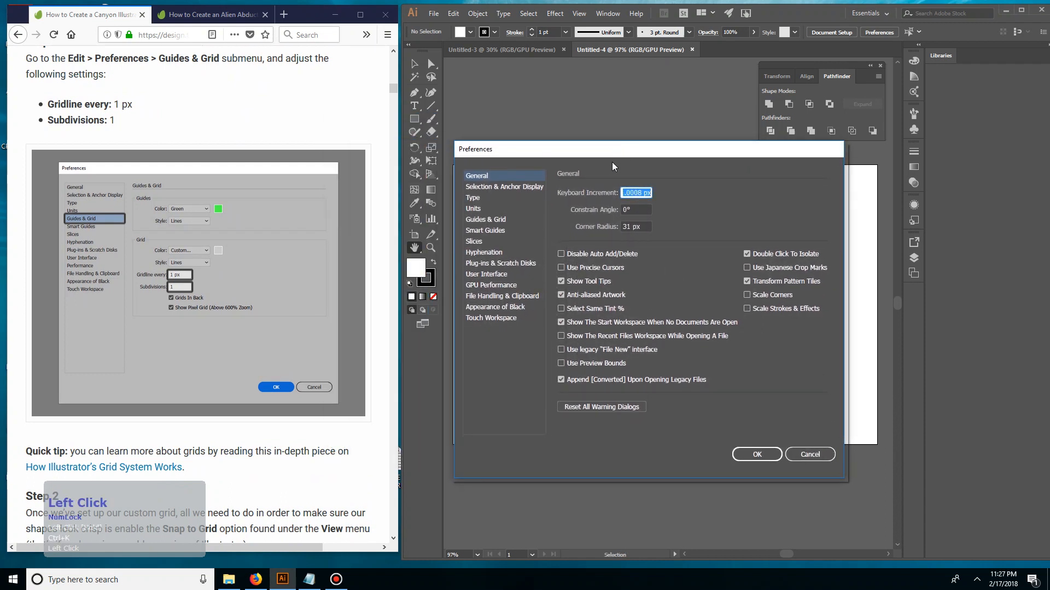
click(503, 220)
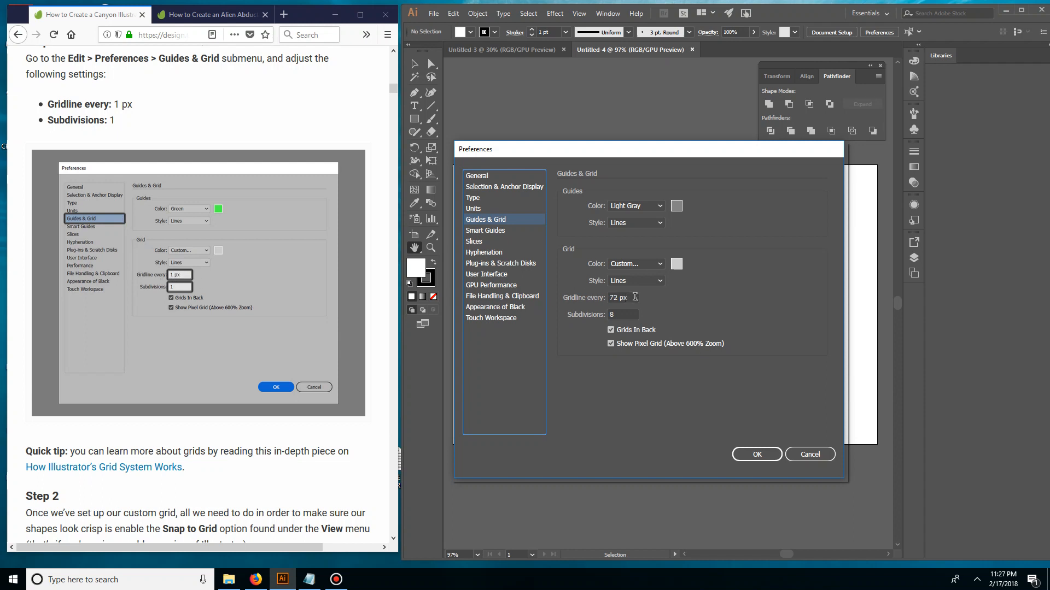
double_click(577, 297)
text(1)
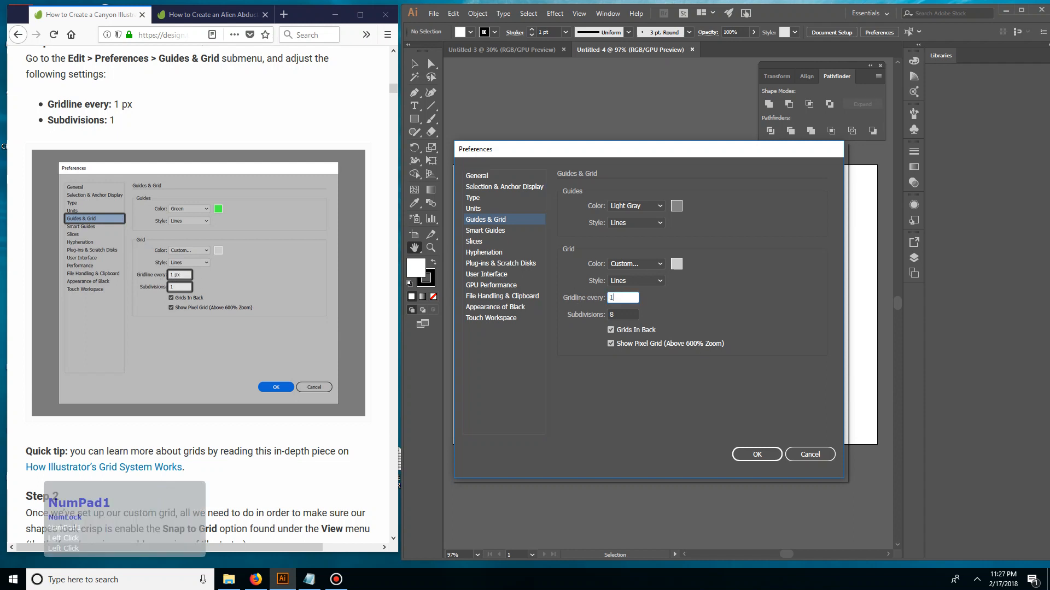
click(602, 315)
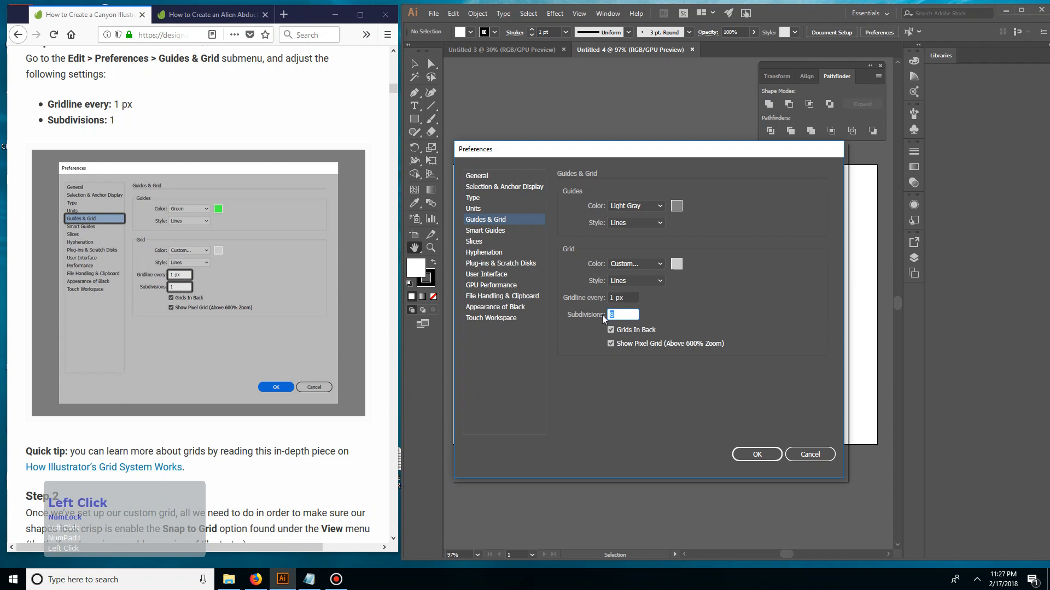
text(1)
click(673, 266)
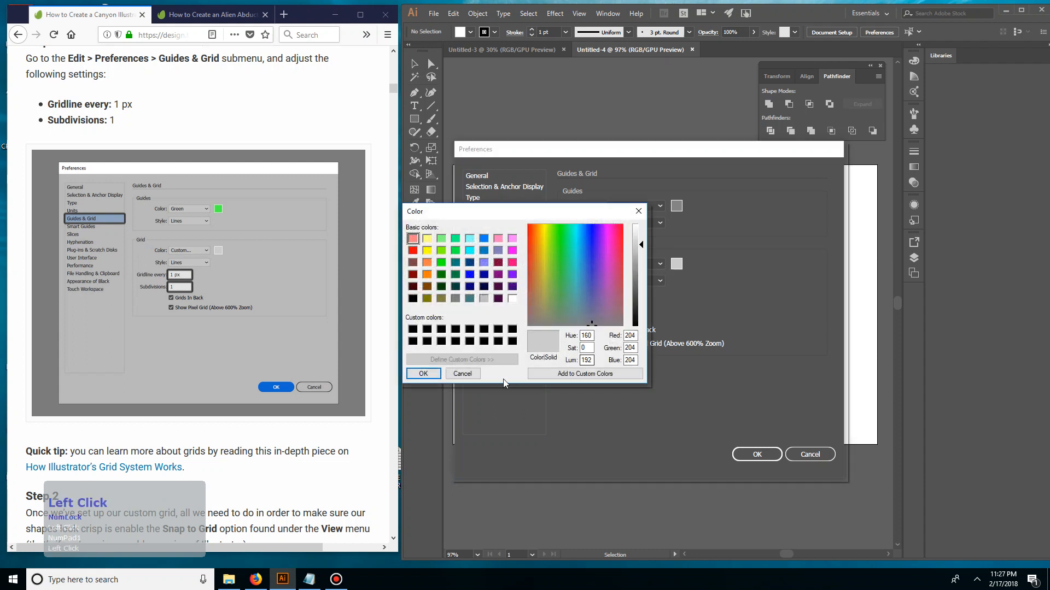
click(415, 374)
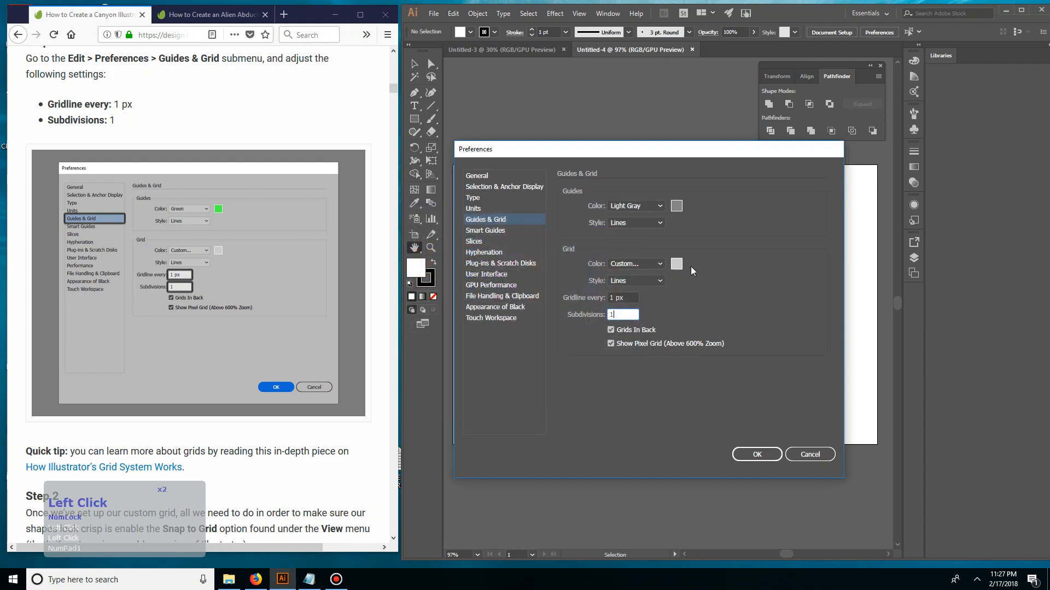
click(753, 458)
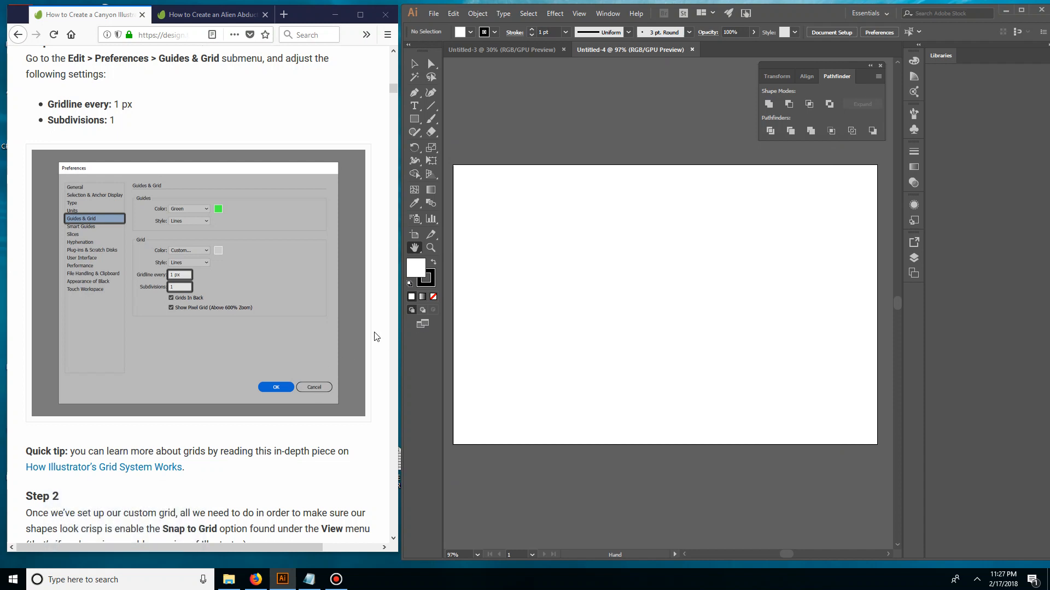
- Show the grid on the 800 x 528 px document and enable Snap to Grid
scroll(377, 337, down, 3)
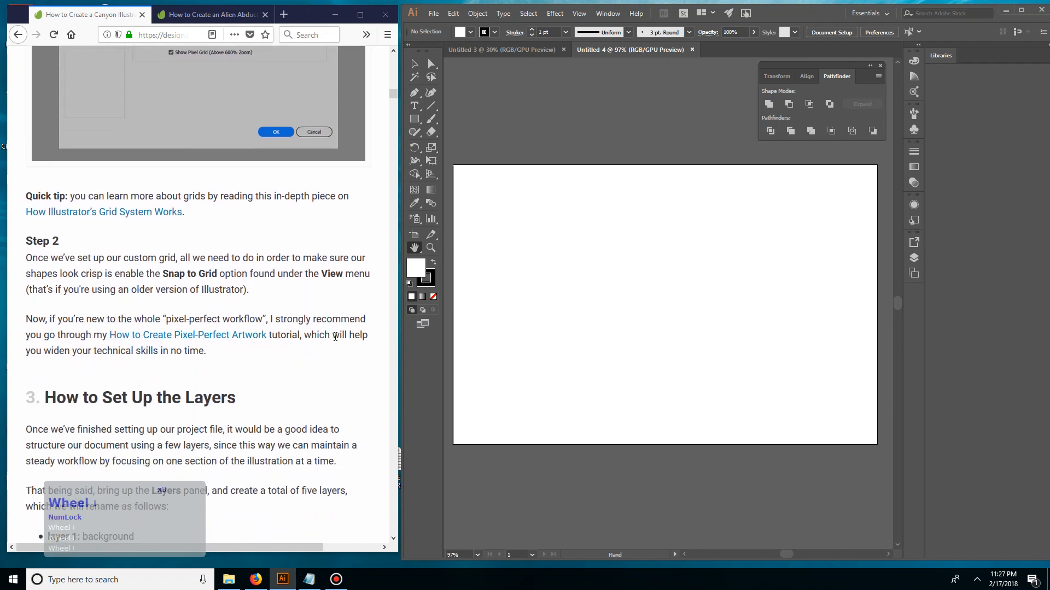
scroll(336, 338, up, 1)
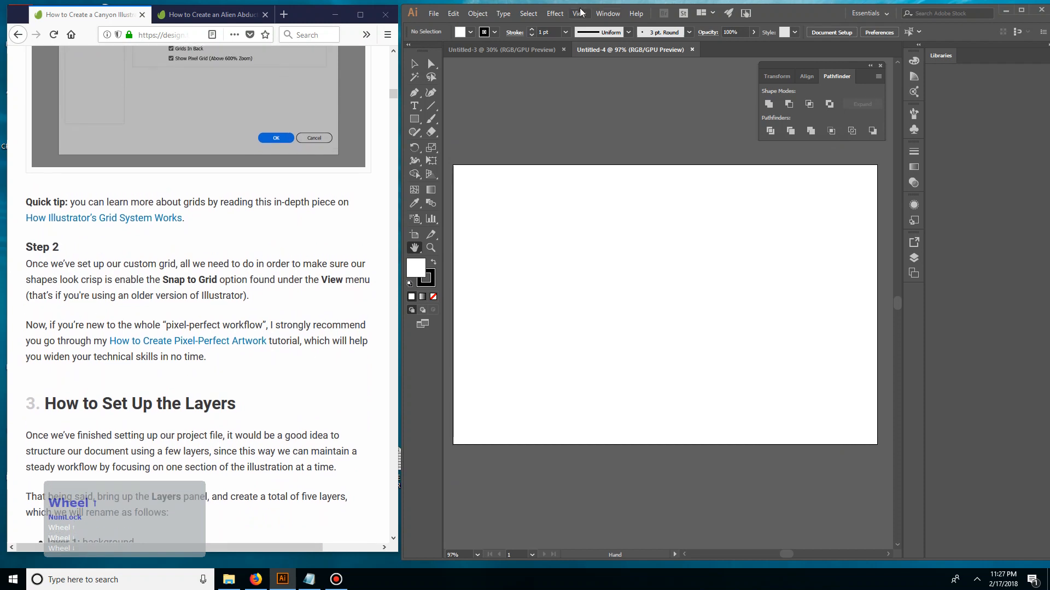
click(580, 12)
click(581, 14)
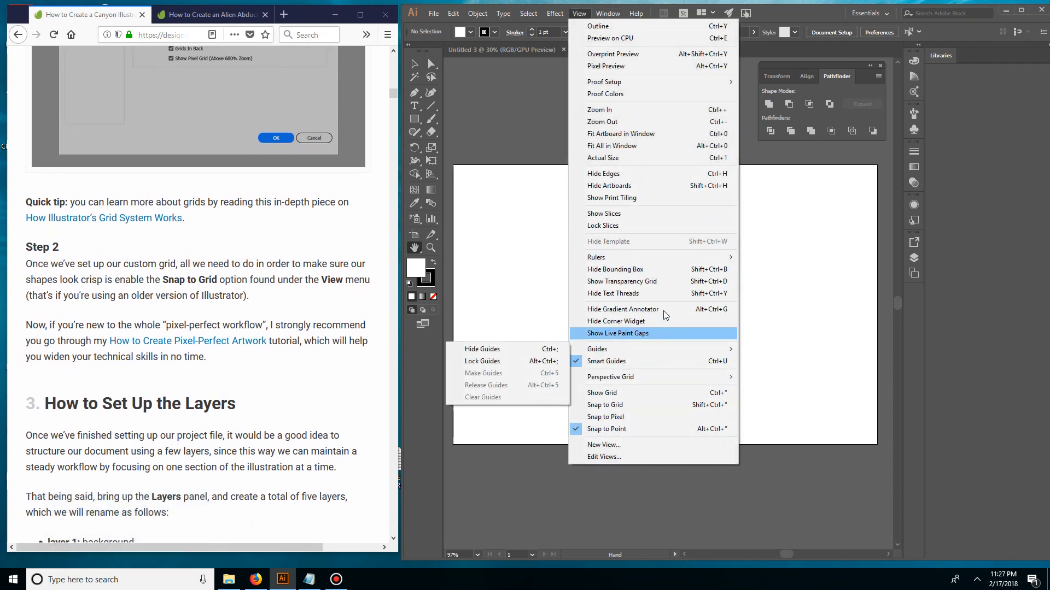
click(629, 393)
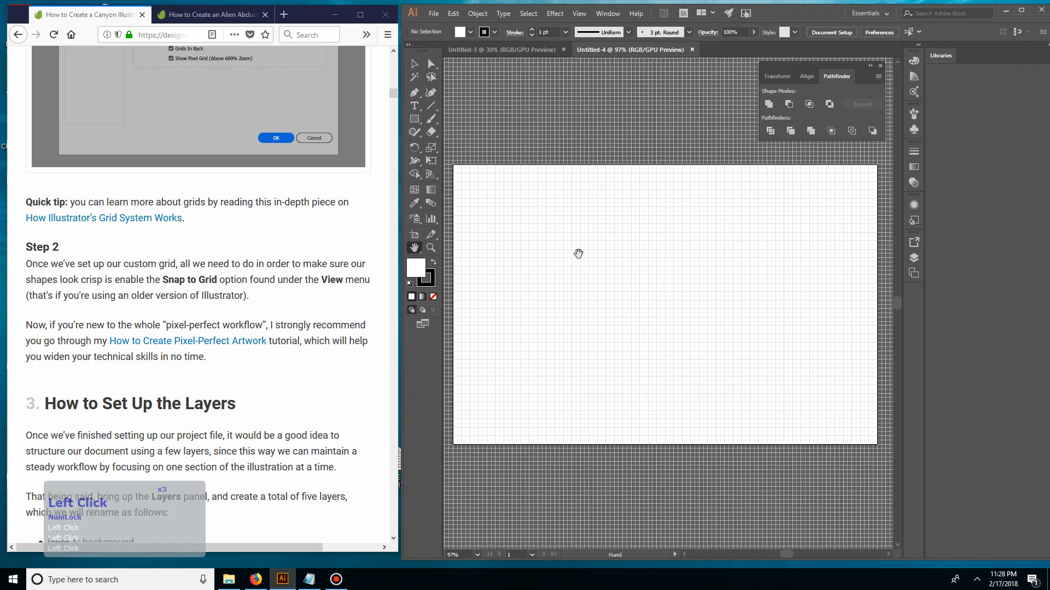
click(577, 14)
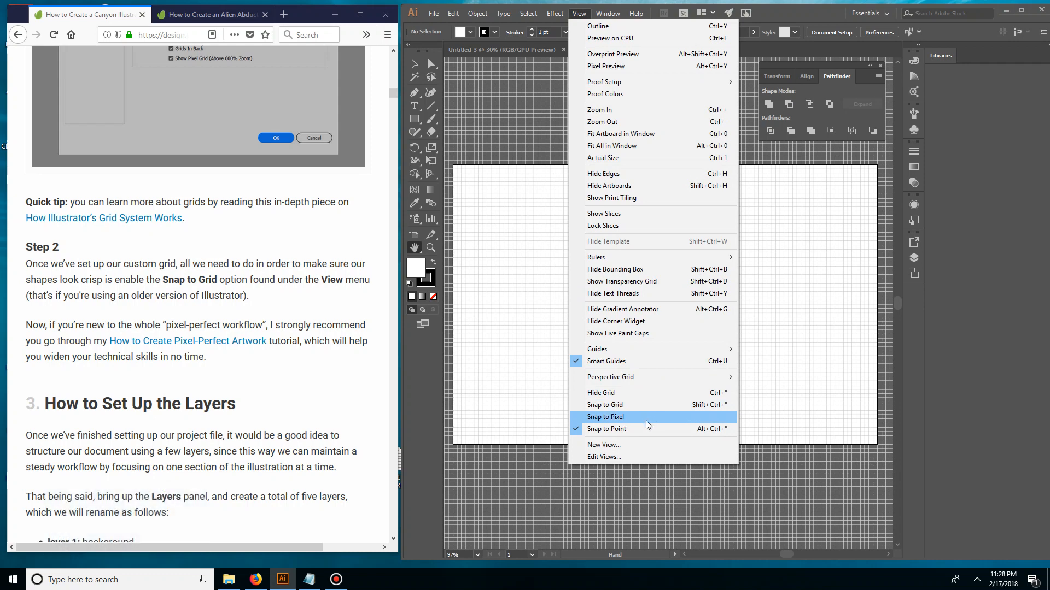
click(645, 405)
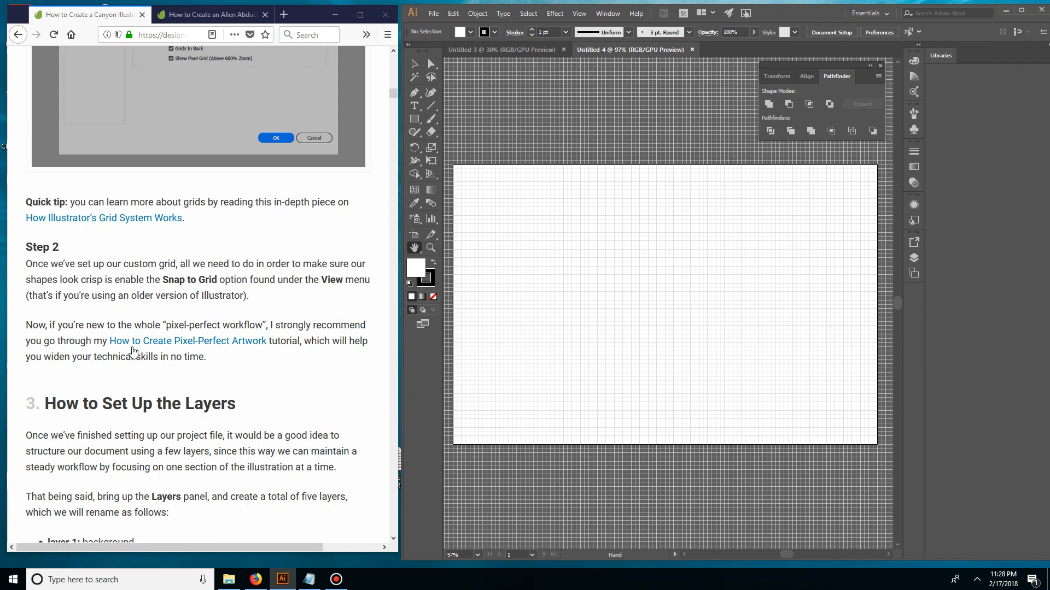
- Following the tutorial's layer setup section, add four new layers above Layer 1
scroll(273, 365, down, 4)
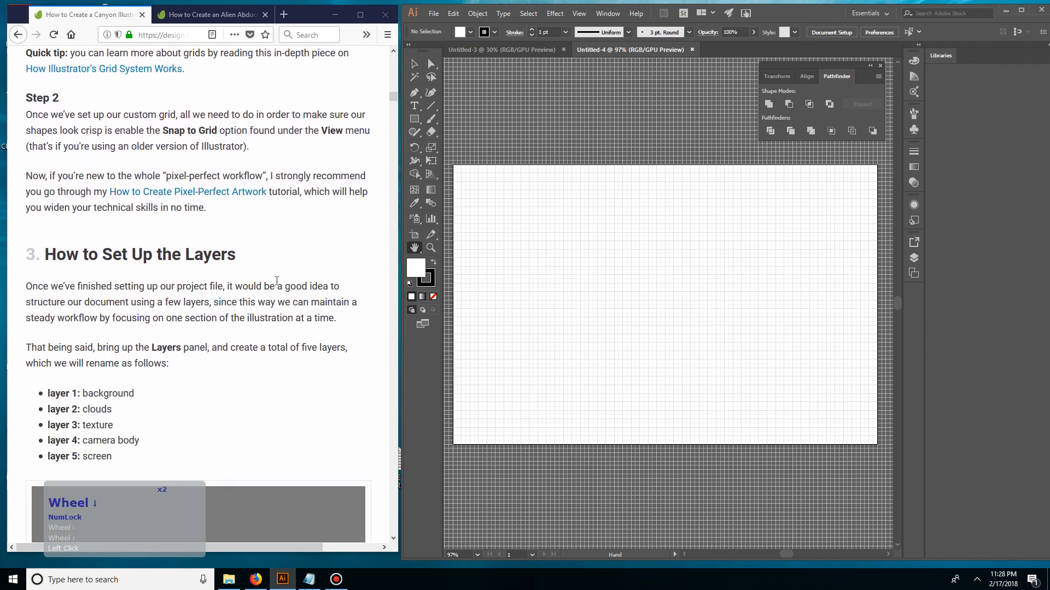
scroll(172, 214, down, 2)
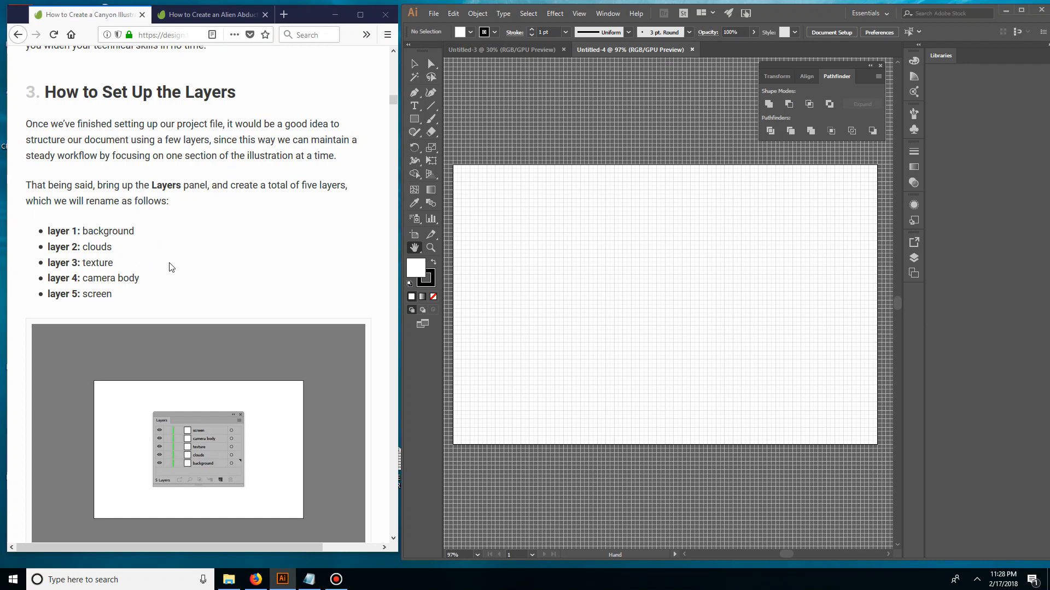
click(914, 259)
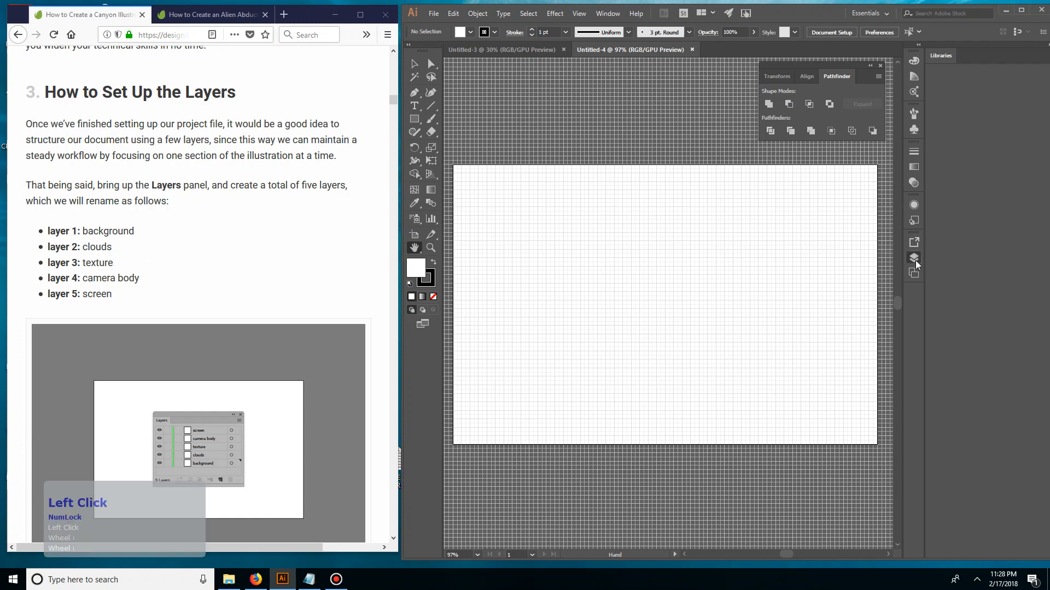
click(869, 458)
triple_click(869, 458)
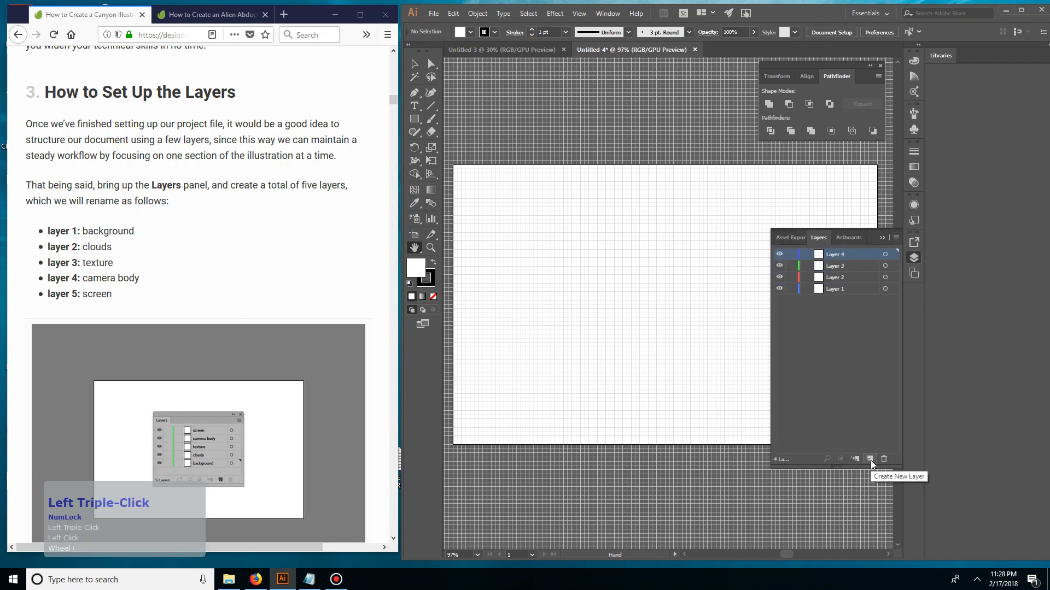
click(869, 459)
- Rename Layer 1 as BG, Layer 2 as clouds and Layer 3 as texture
double_click(833, 300)
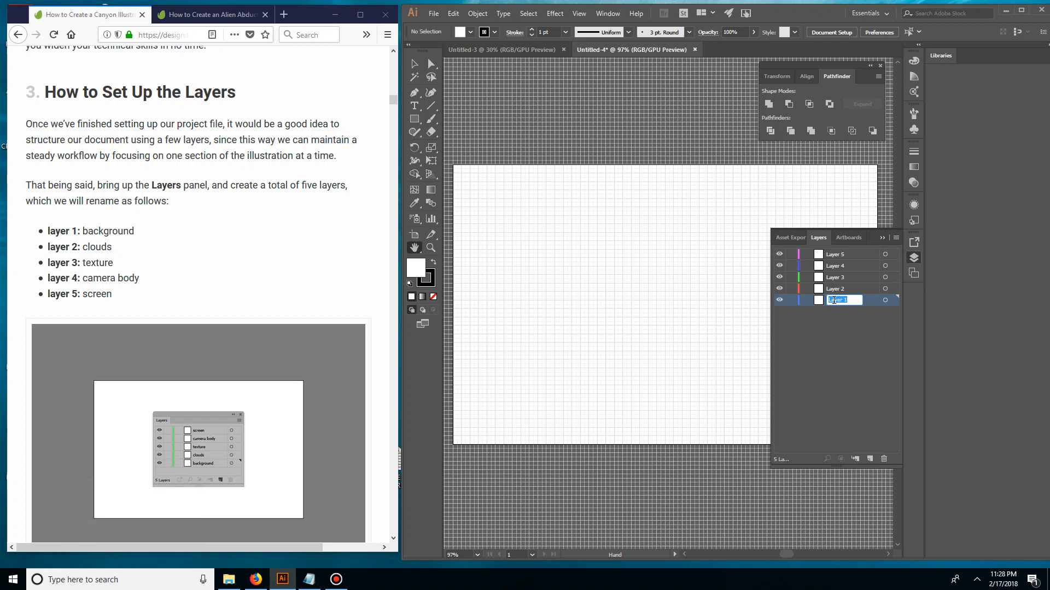
text(BG)
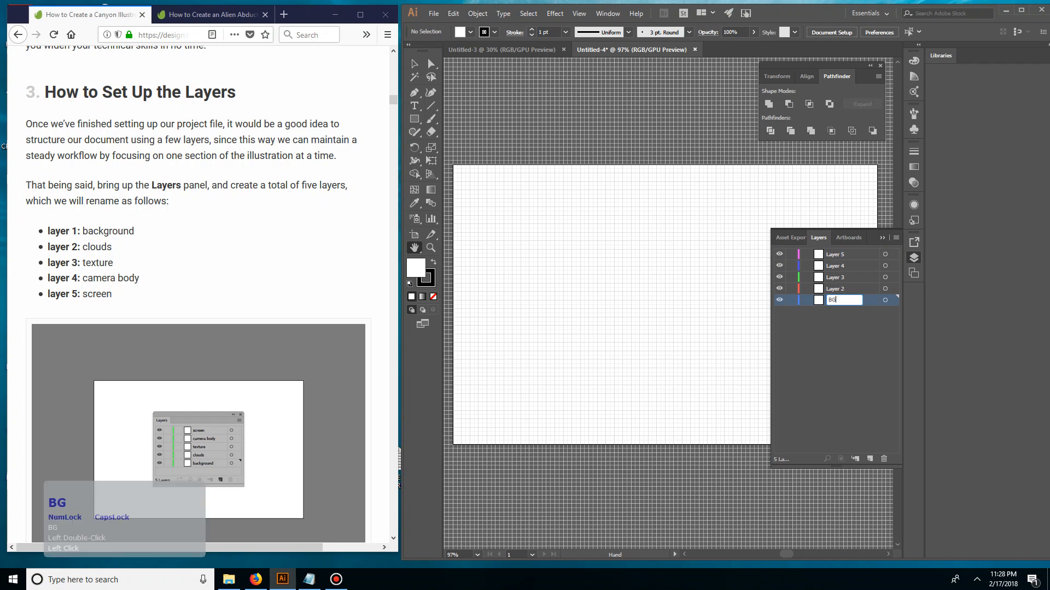
double_click(842, 289)
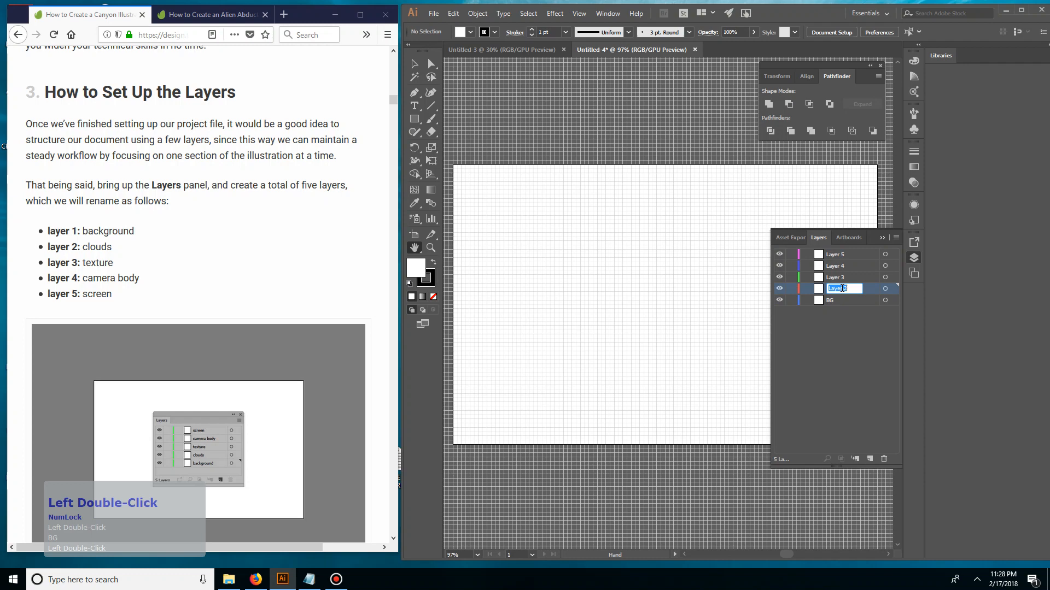
text(clouds)
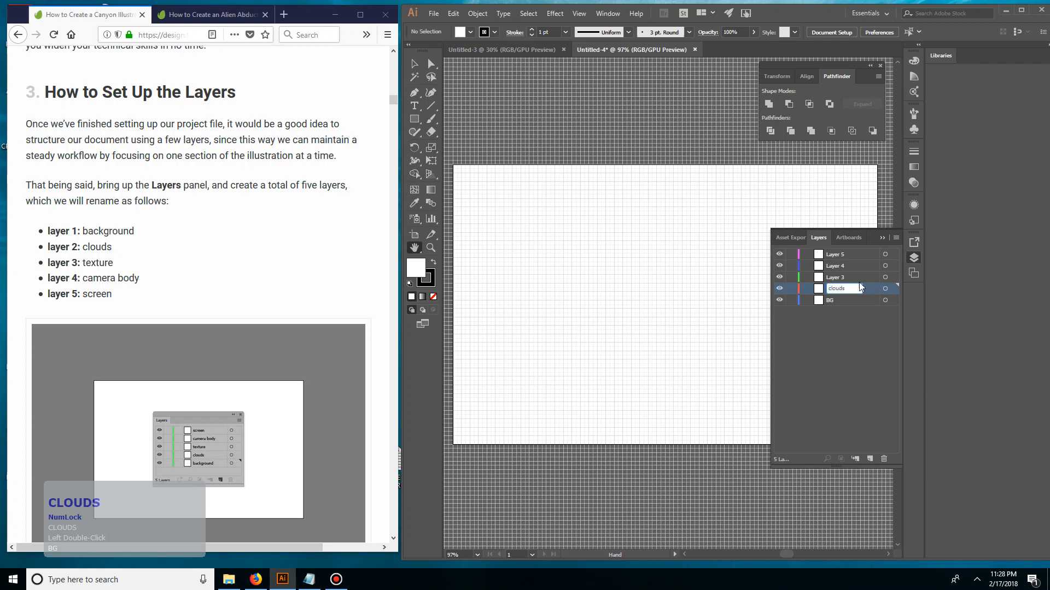
double_click(838, 277)
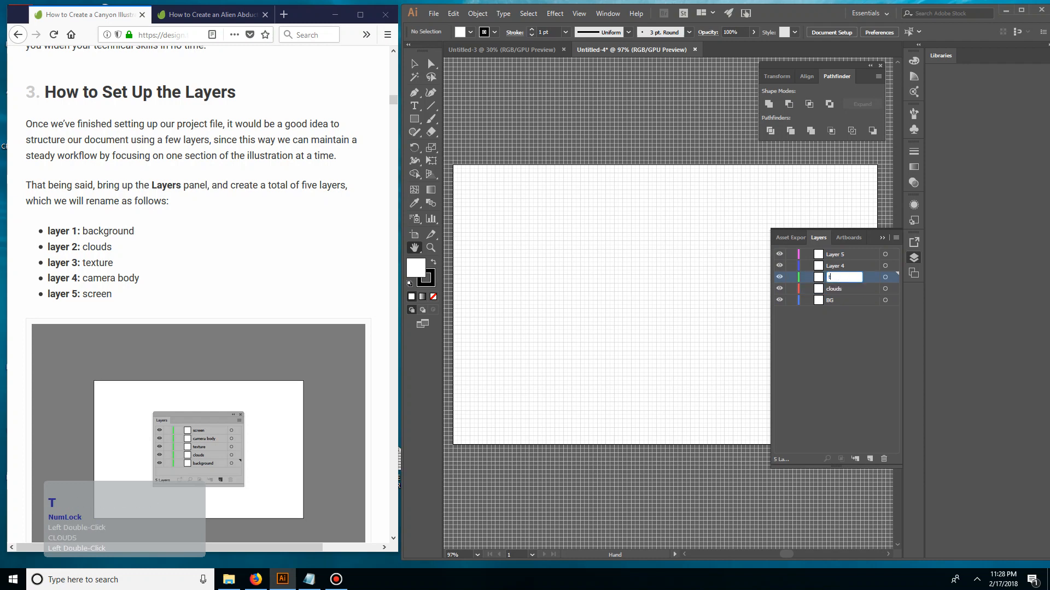
text(texture)
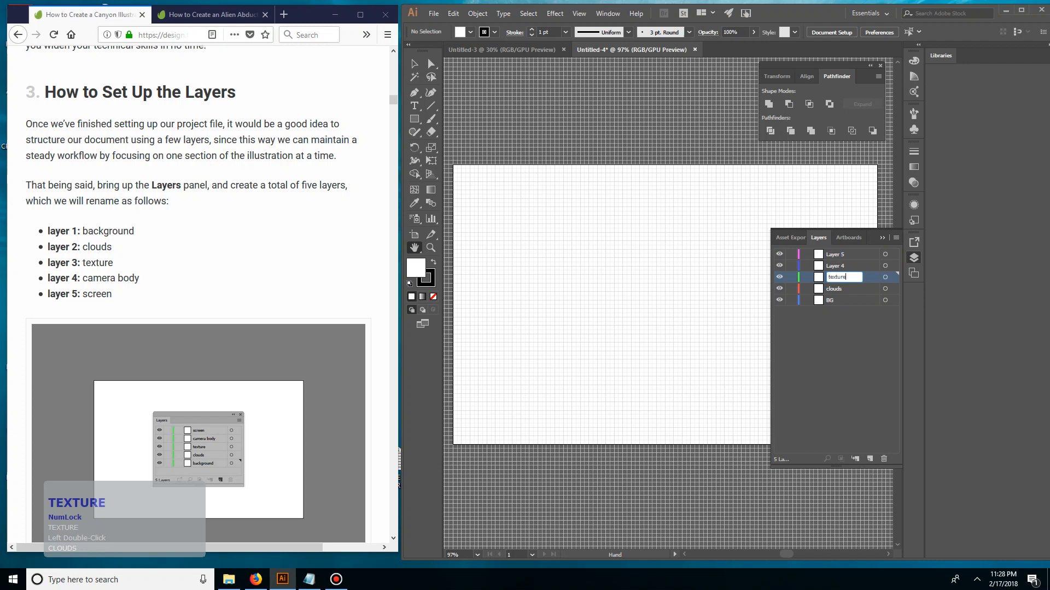
- Rename Layer 4 as camera body and Layer 5 as screen
click(847, 266)
double_click(847, 266)
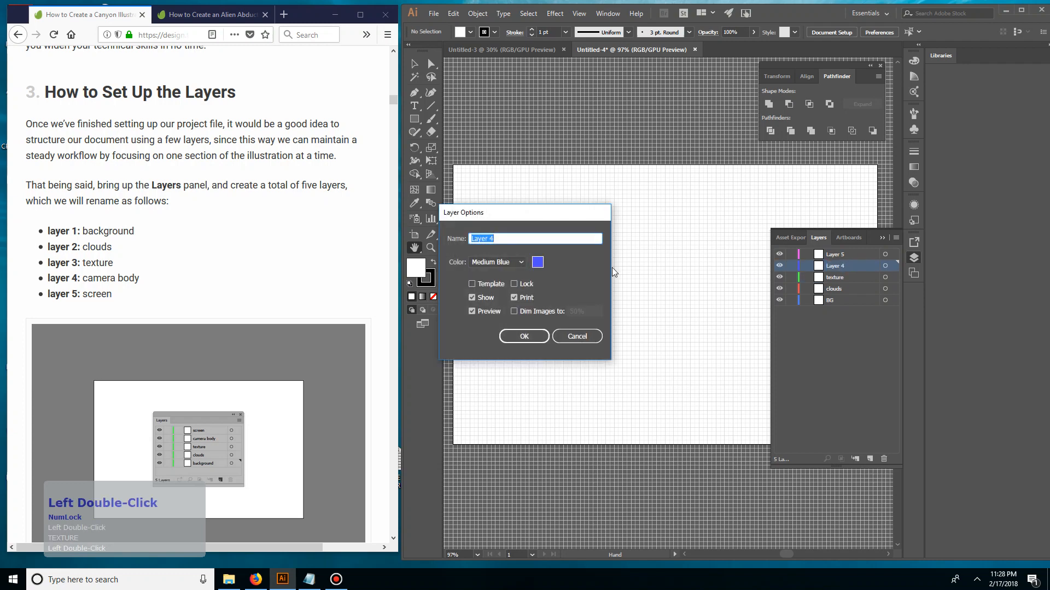
text(camera)
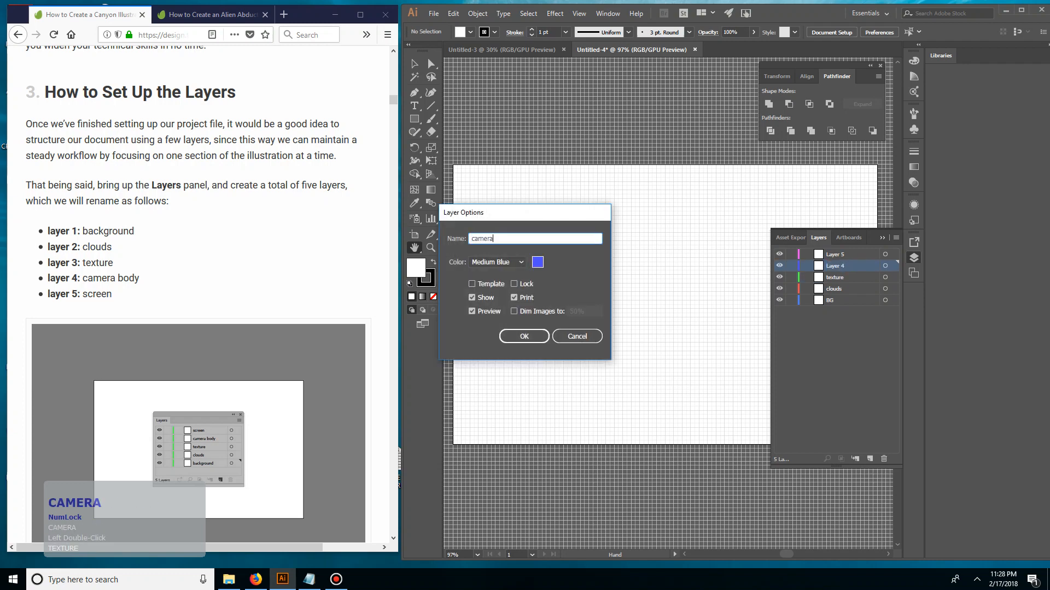
key(BackSpace)
text(body)
key(Return)
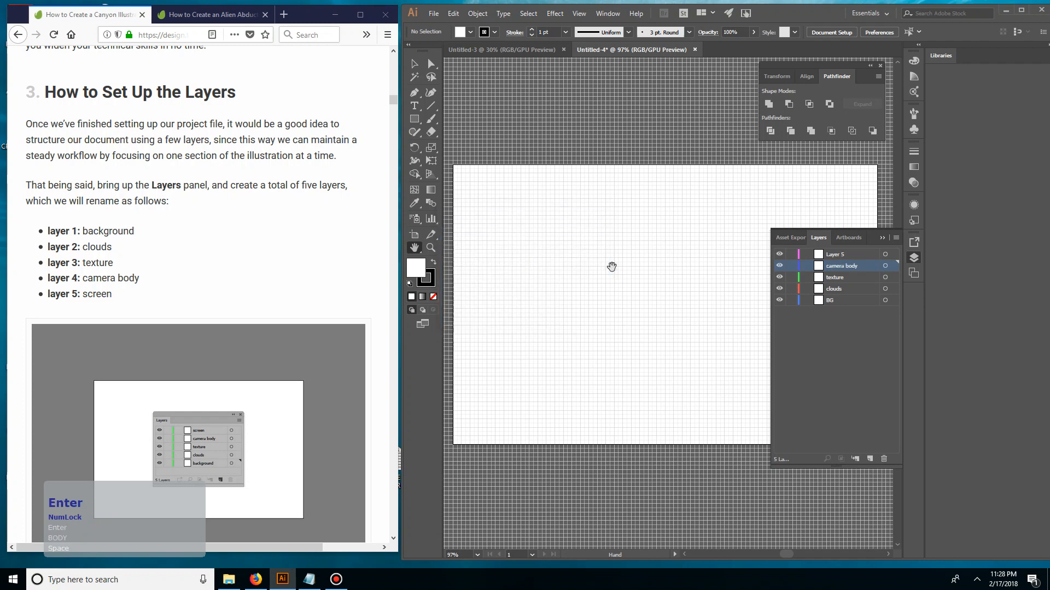
click(835, 255)
double_click(835, 254)
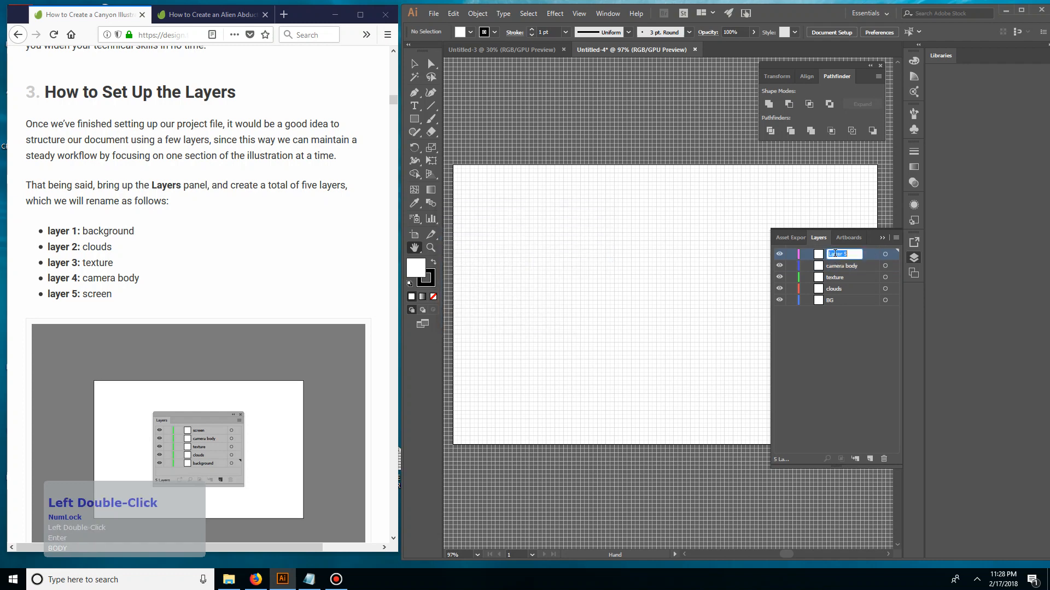
text(screen)
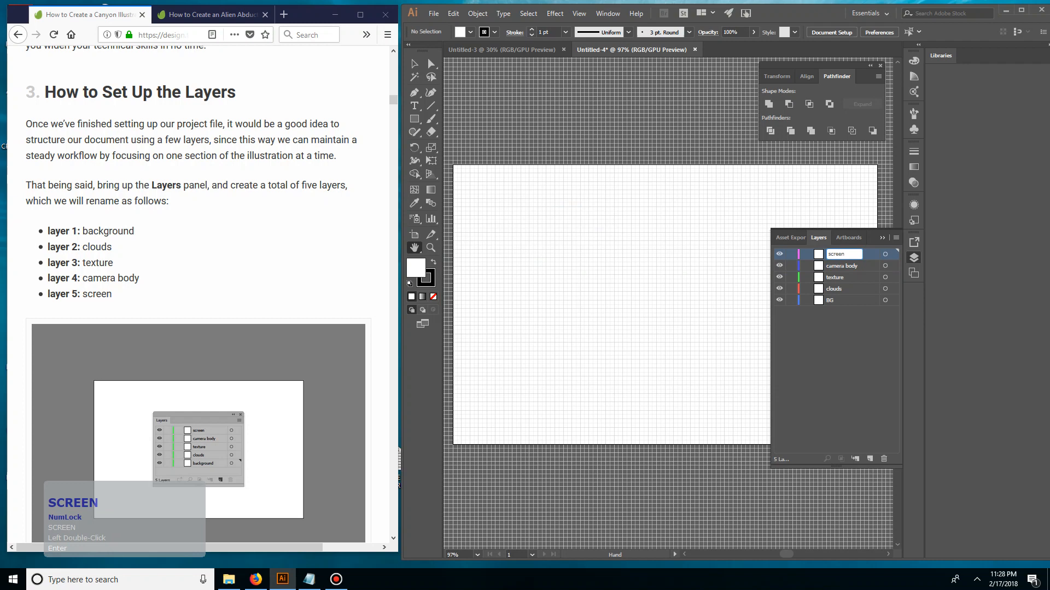
click(265, 301)
- Following Step 1 of the tutorial's background section, create an 800 x 528 px rectangle with the Rectangle Tool
scroll(293, 263, down, 3)
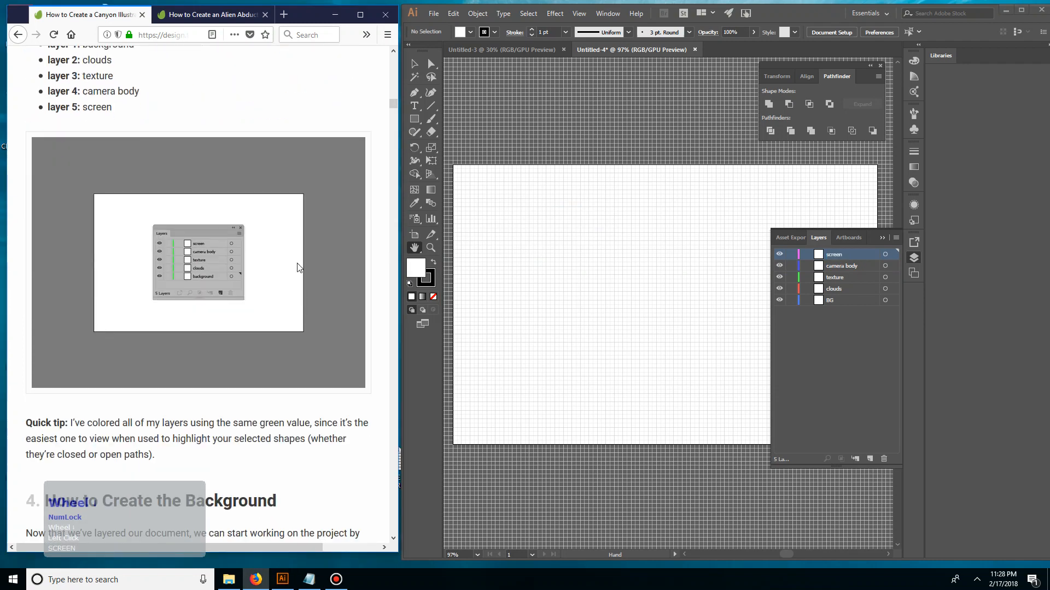
scroll(235, 222, down, 3)
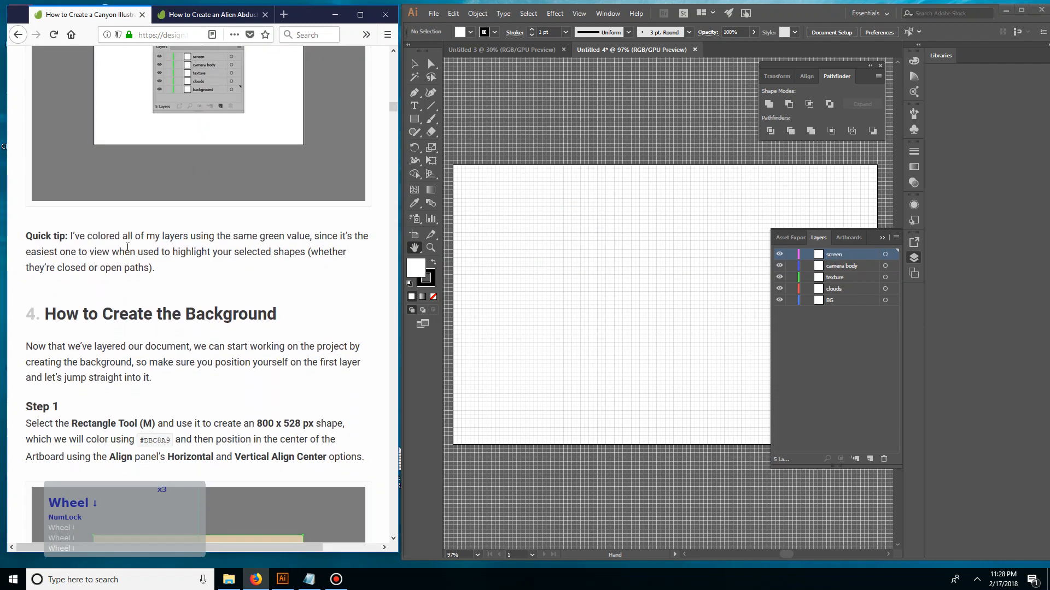
scroll(127, 248, down, 3)
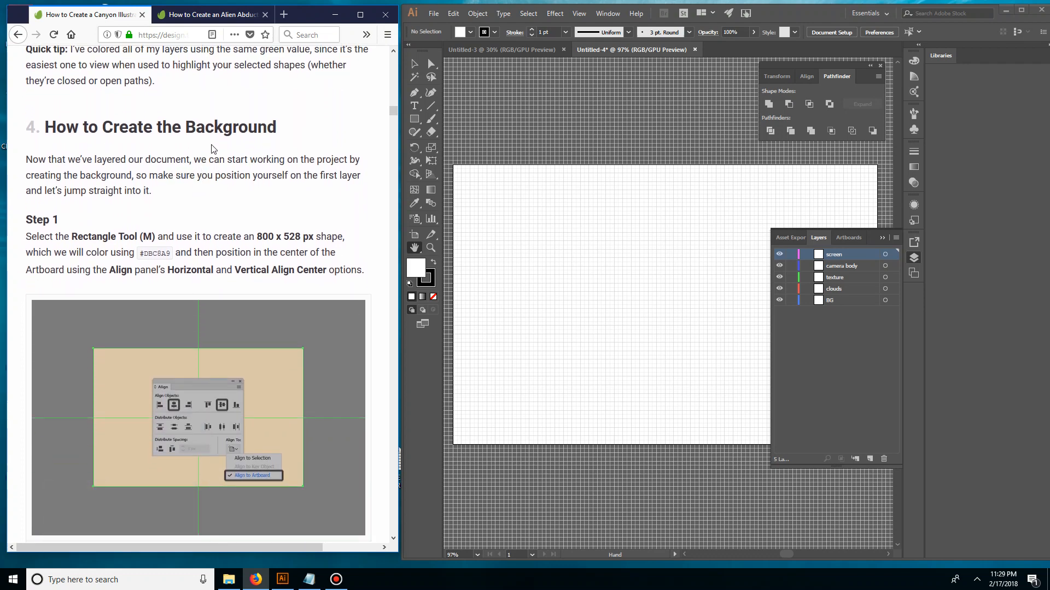
scroll(213, 148, down, 1)
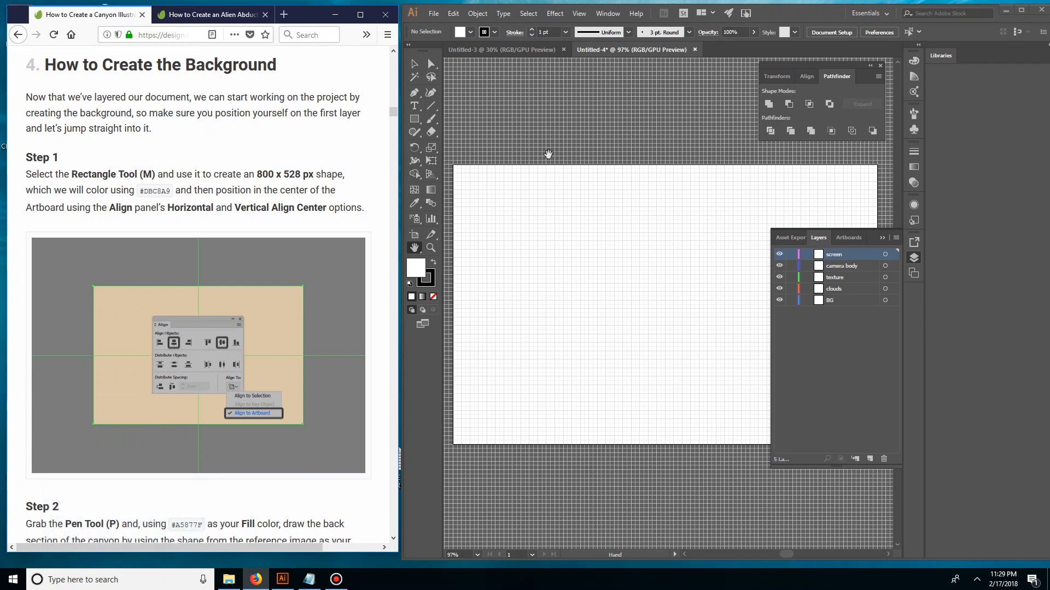
key(m)
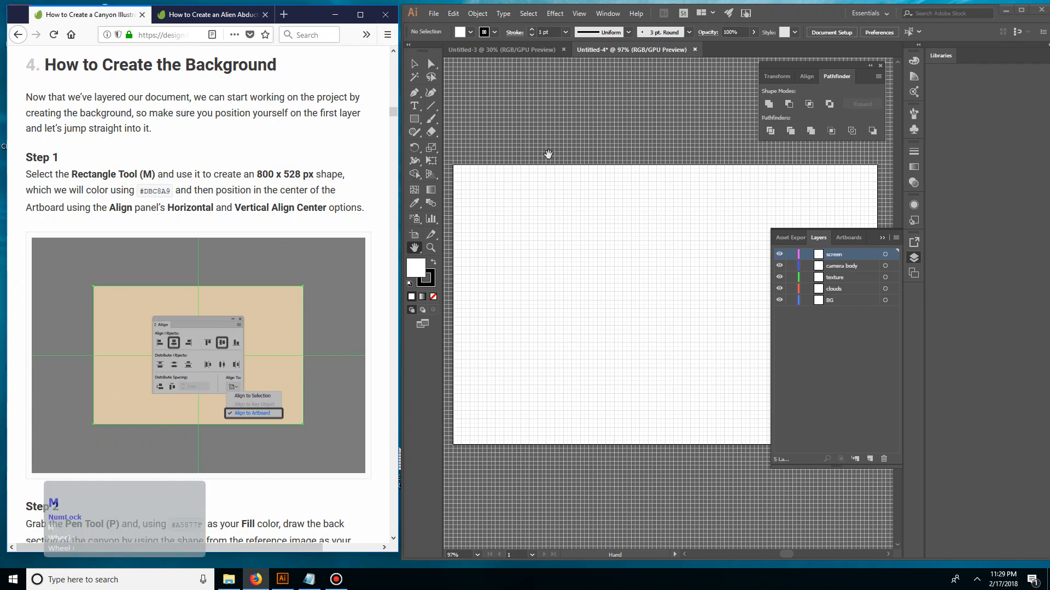
click(548, 155)
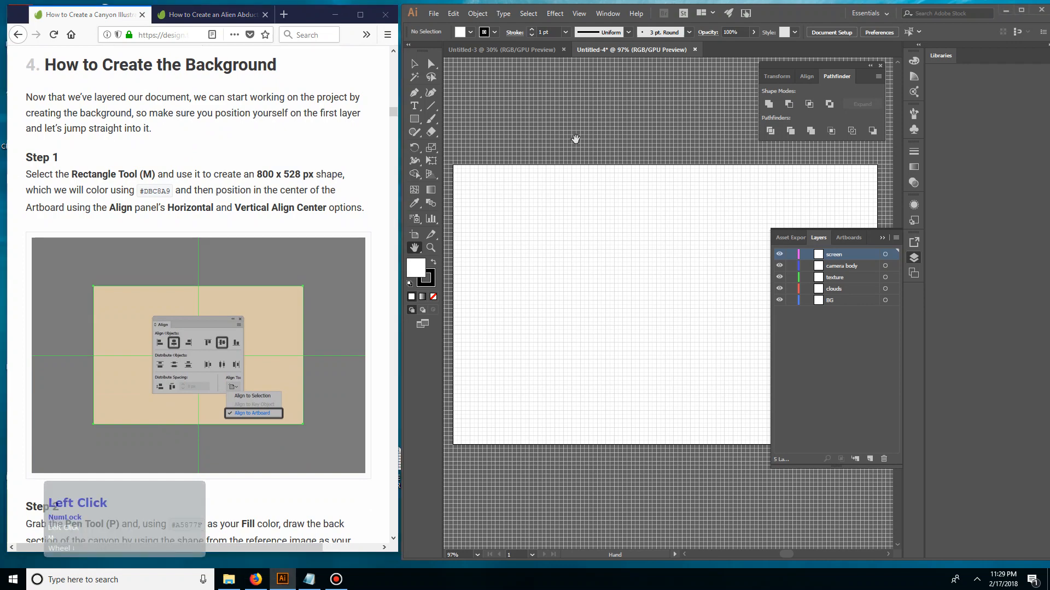
key(m)
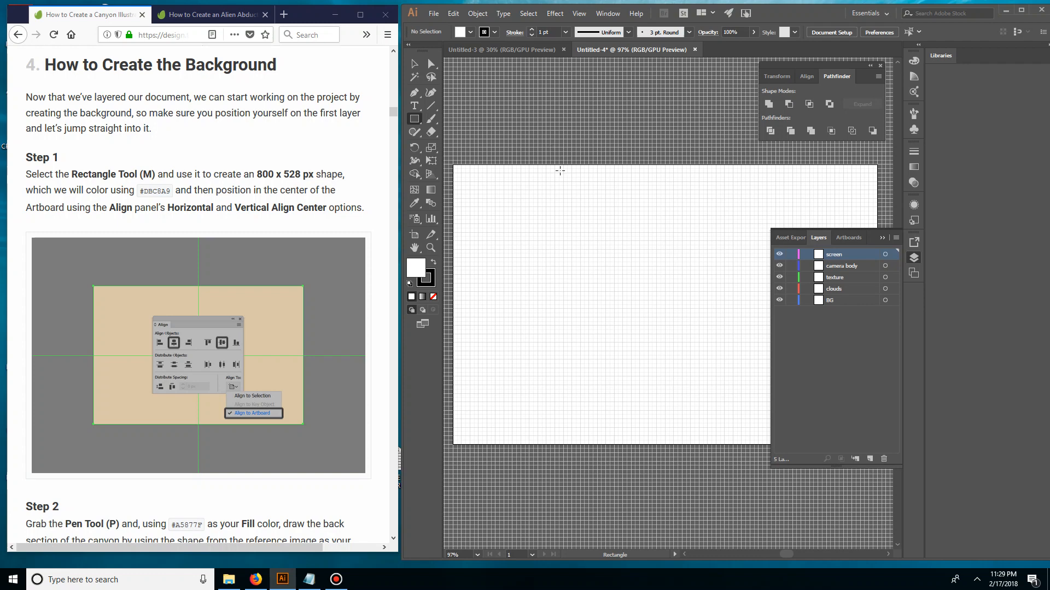
click(534, 140)
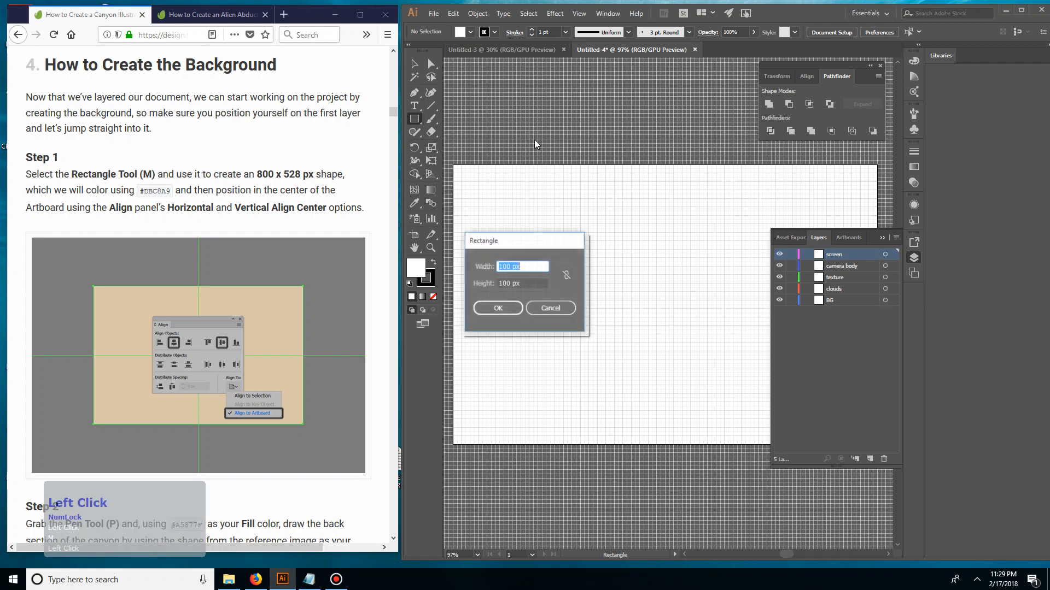
text(800)
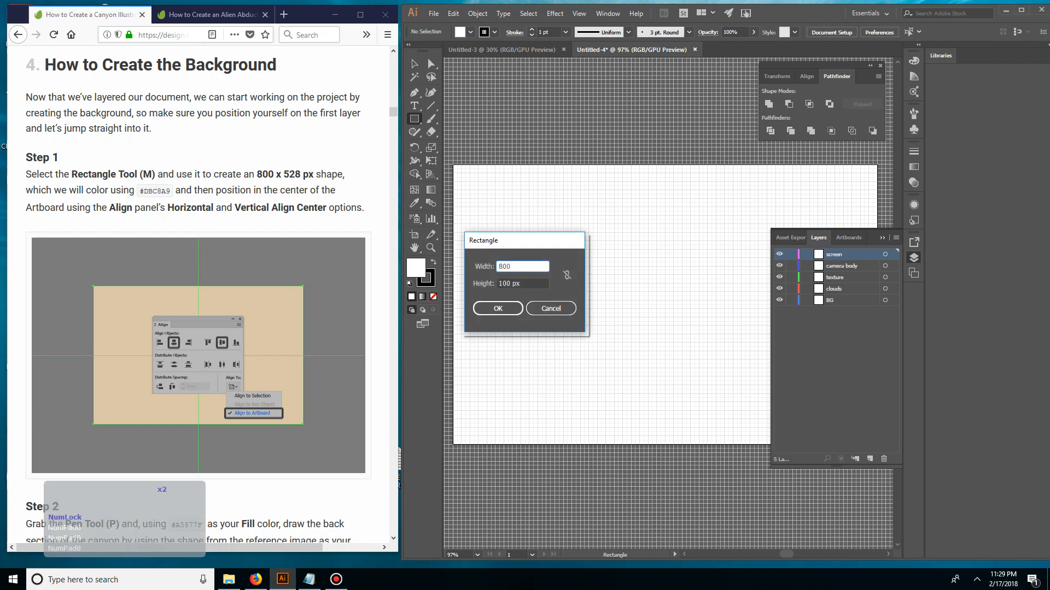
key(Tab)
text(528)
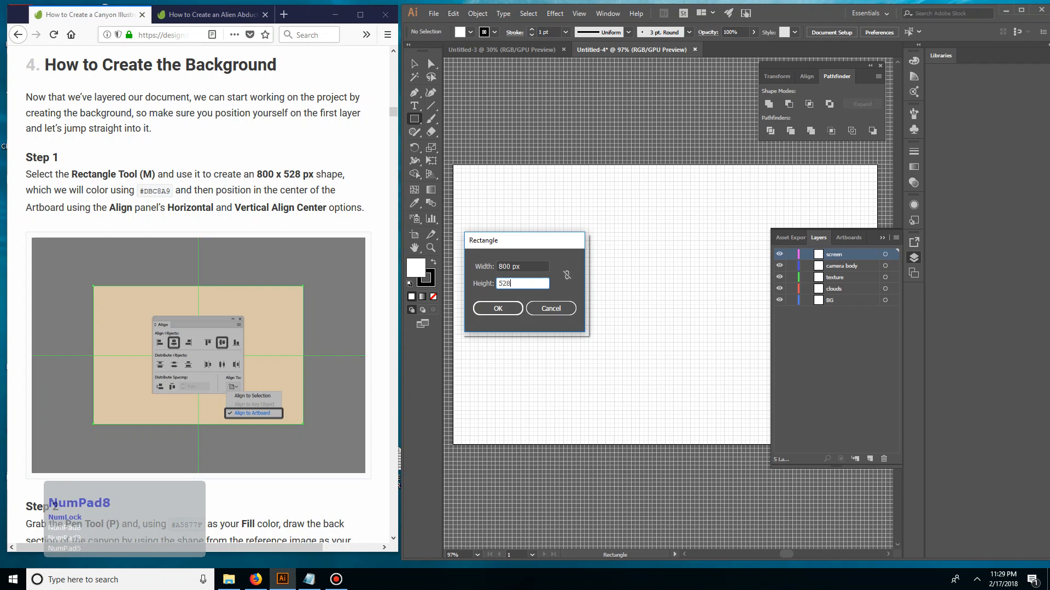
key(Return)
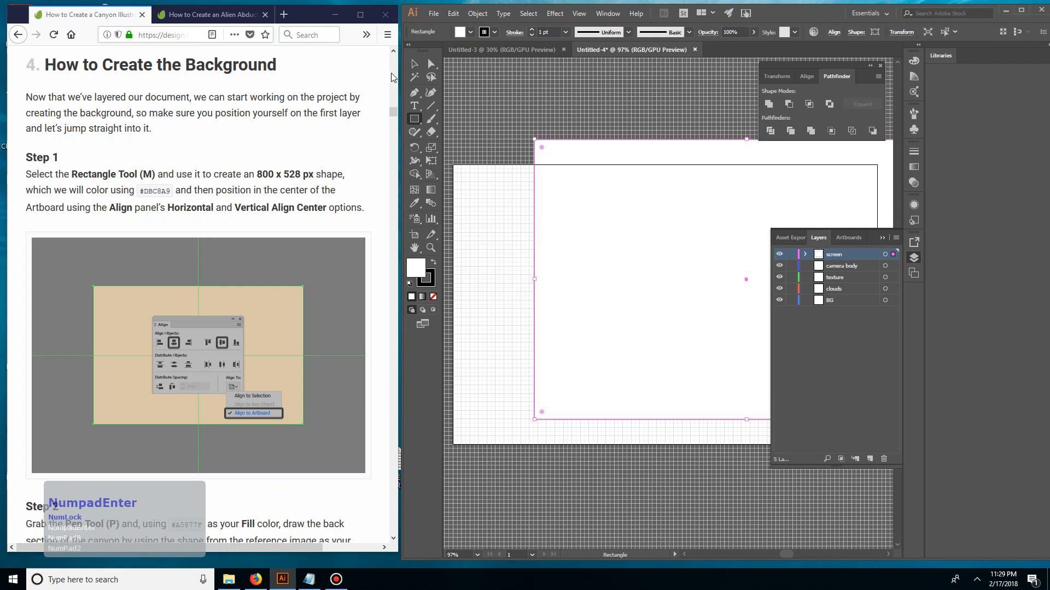
- Bring up the Align panel, move it away from the Layers panel and show its spacing and Align To options
click(414, 64)
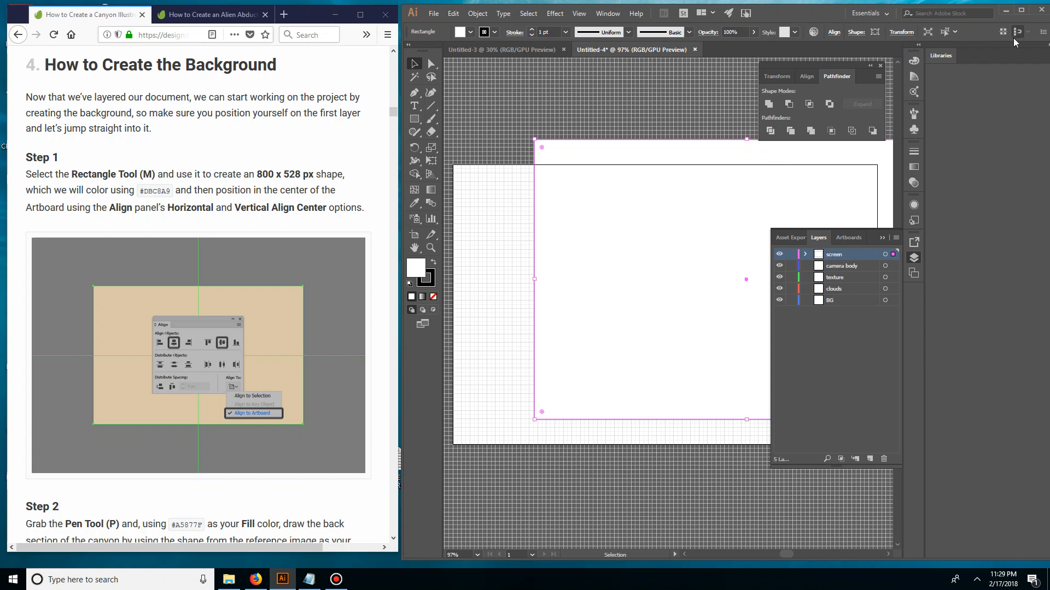
key(Num_Lock)
click(609, 12)
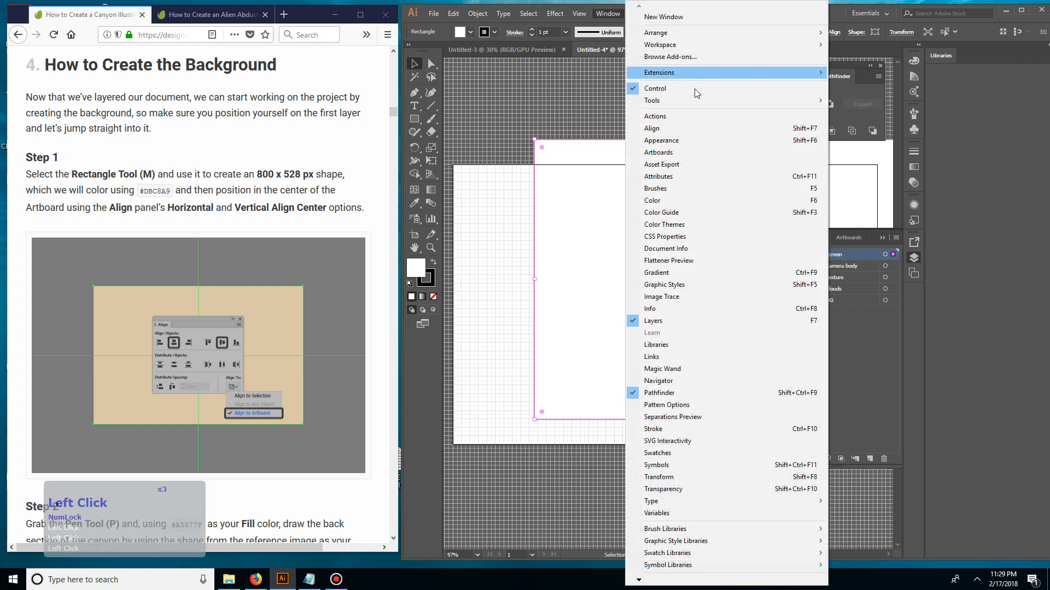
click(684, 128)
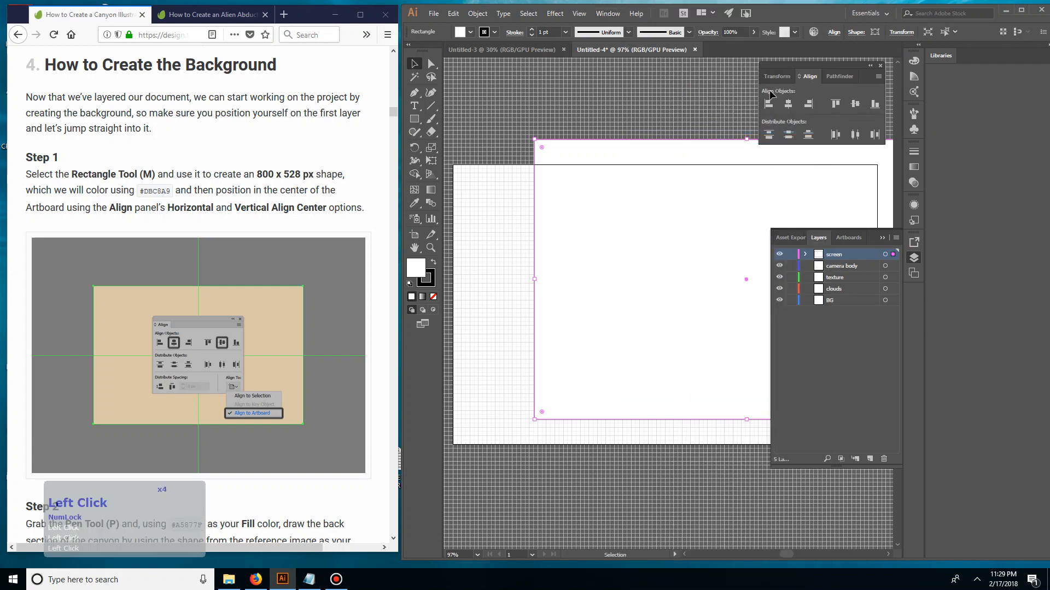
drag(784, 63, 541, 60)
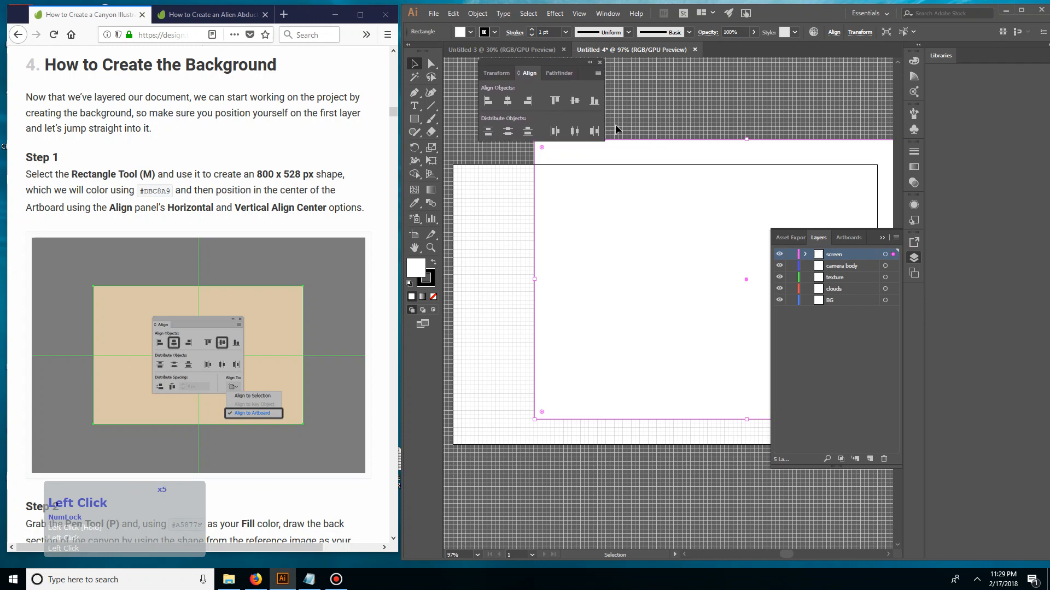
click(599, 74)
click(629, 76)
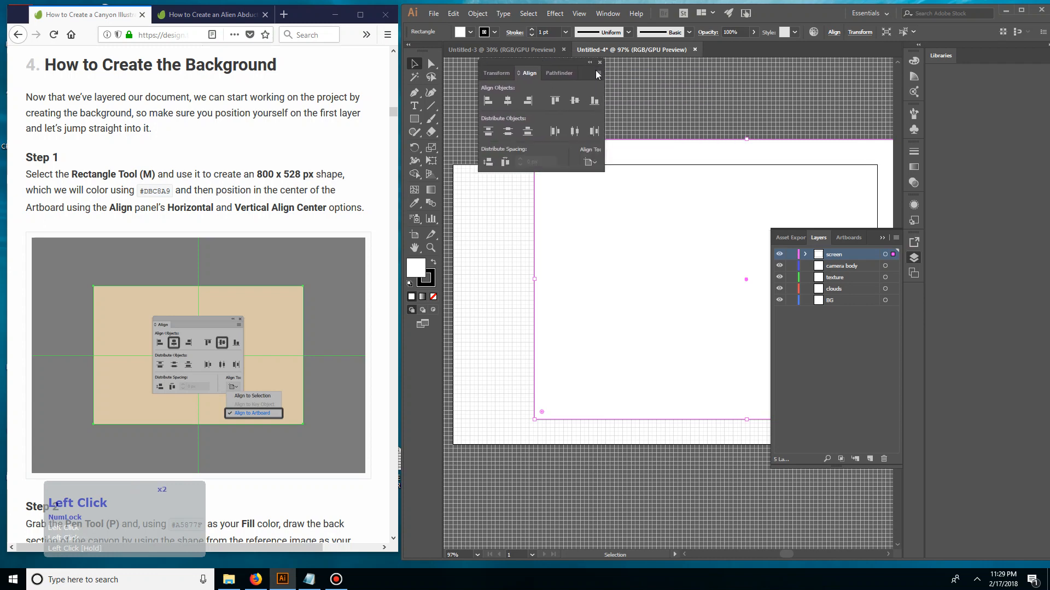
- Center the rectangle horizontally and vertically using Align to Artboard, and collapse the Align panel
click(591, 164)
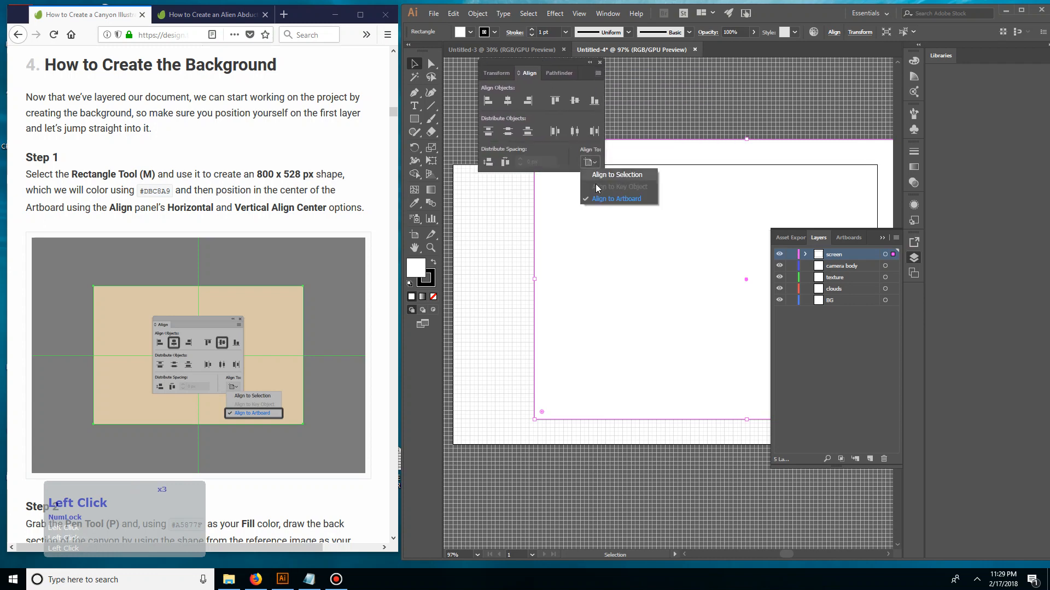
click(596, 204)
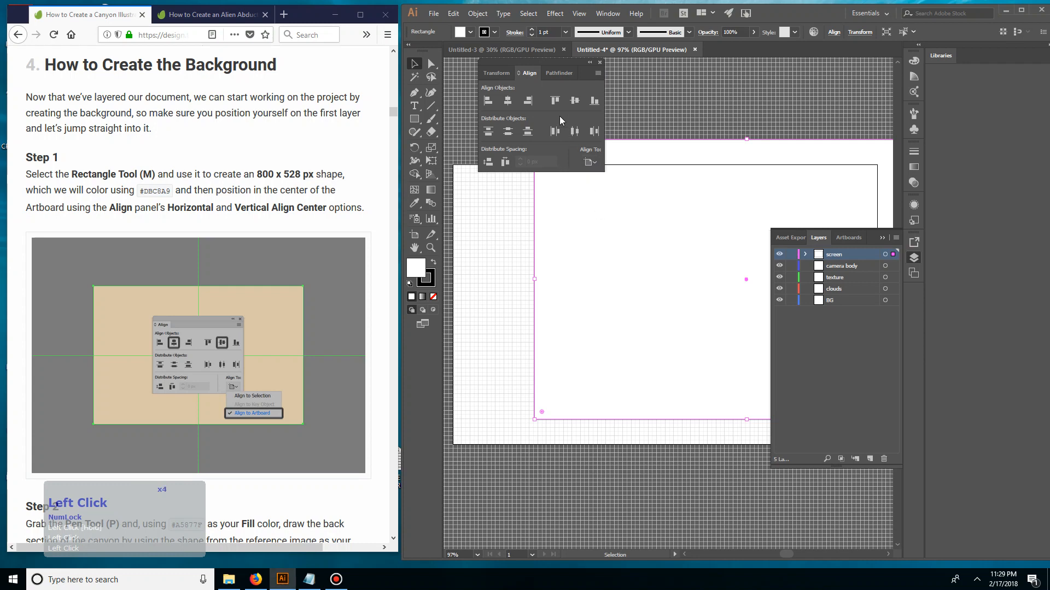
click(508, 105)
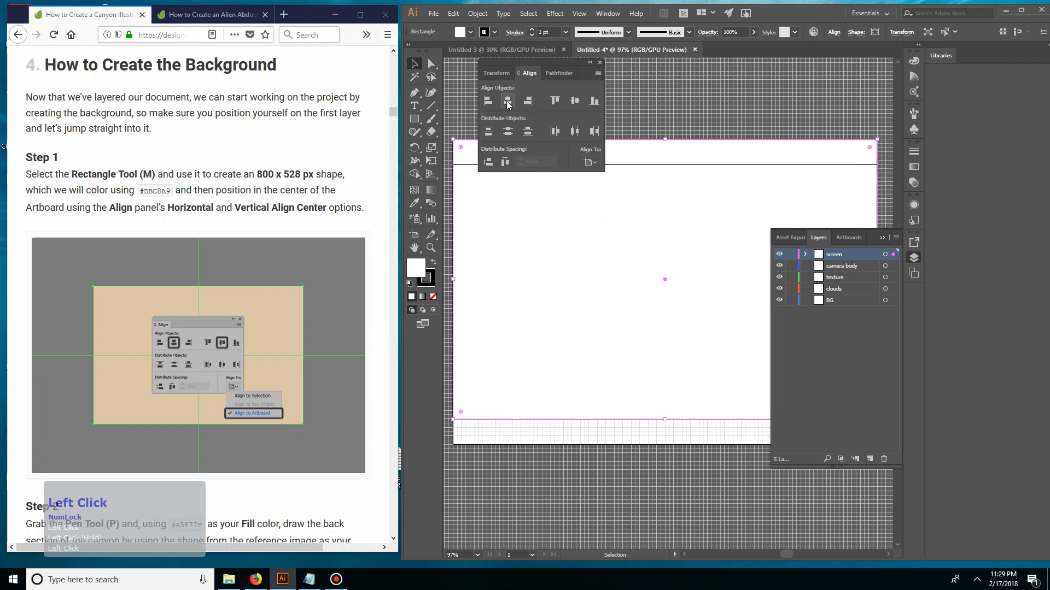
click(574, 100)
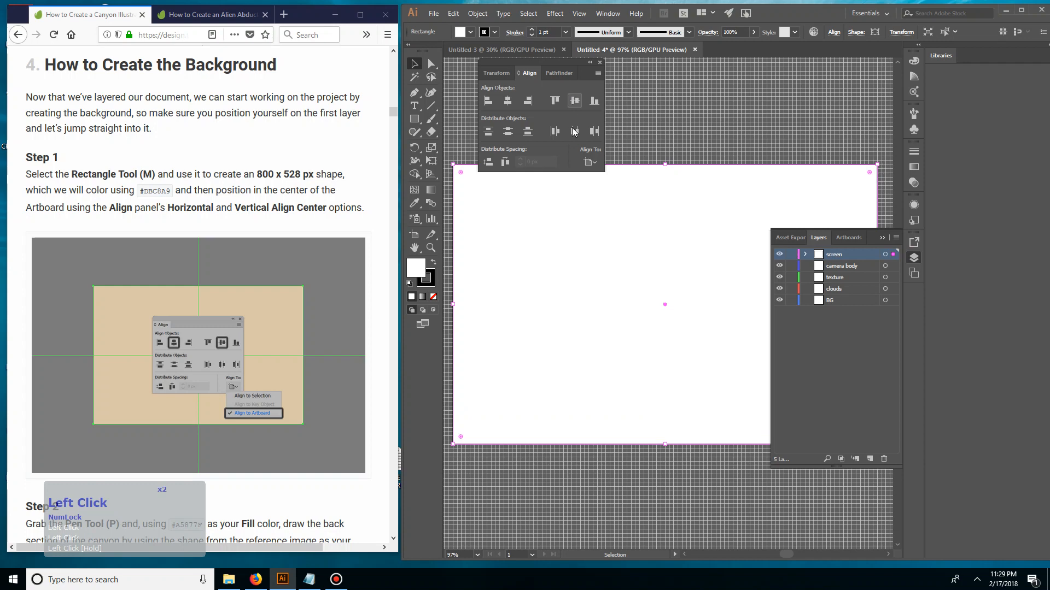
click(590, 62)
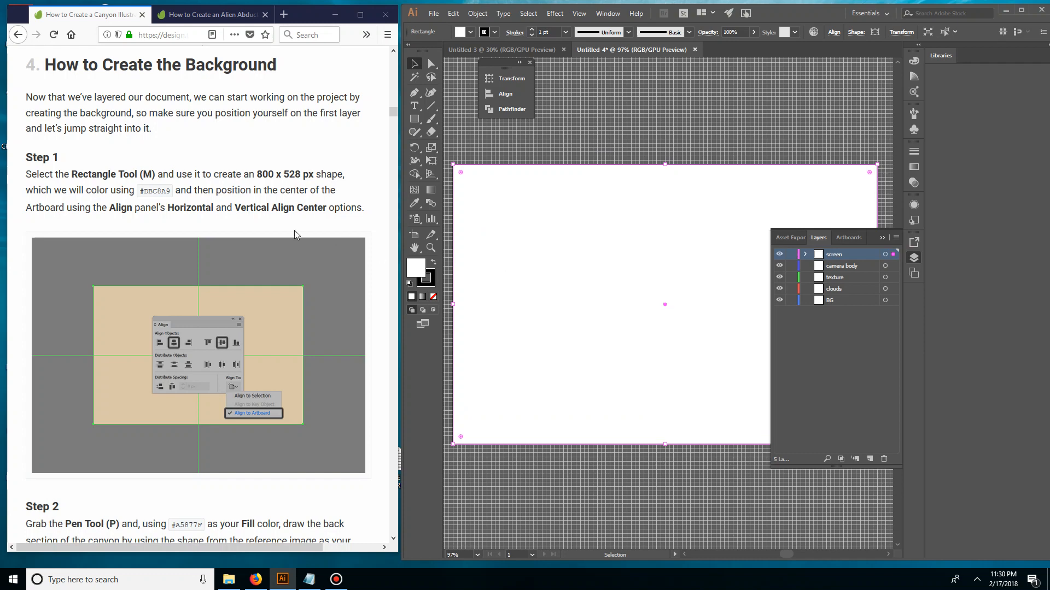
- Copy the background color's hex code DBC8A9 from Step 1 of the tutorial
double_click(162, 188)
right_click(166, 192)
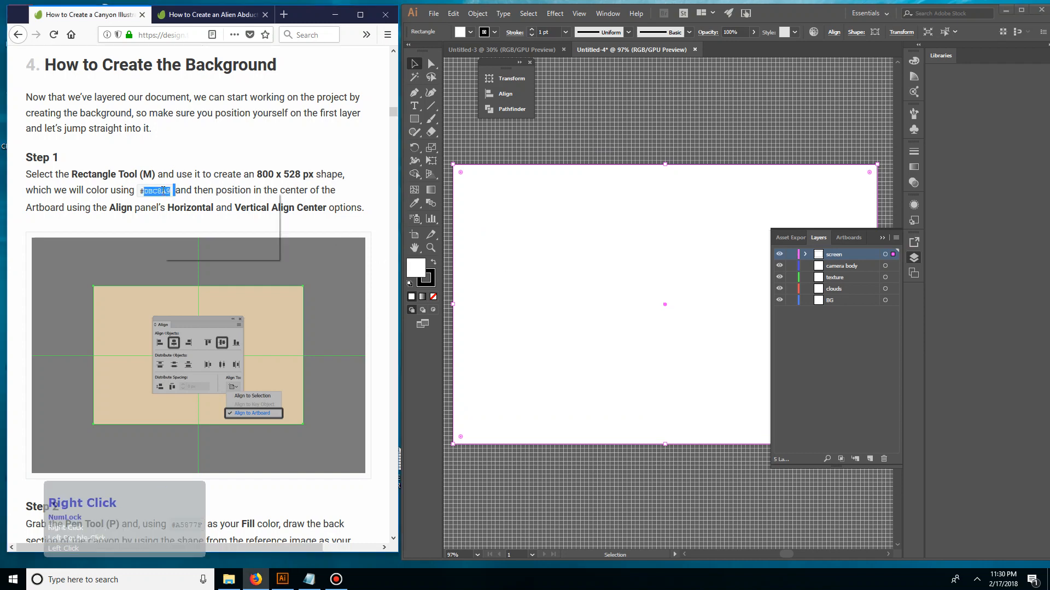
click(158, 187)
drag(144, 190, 171, 190)
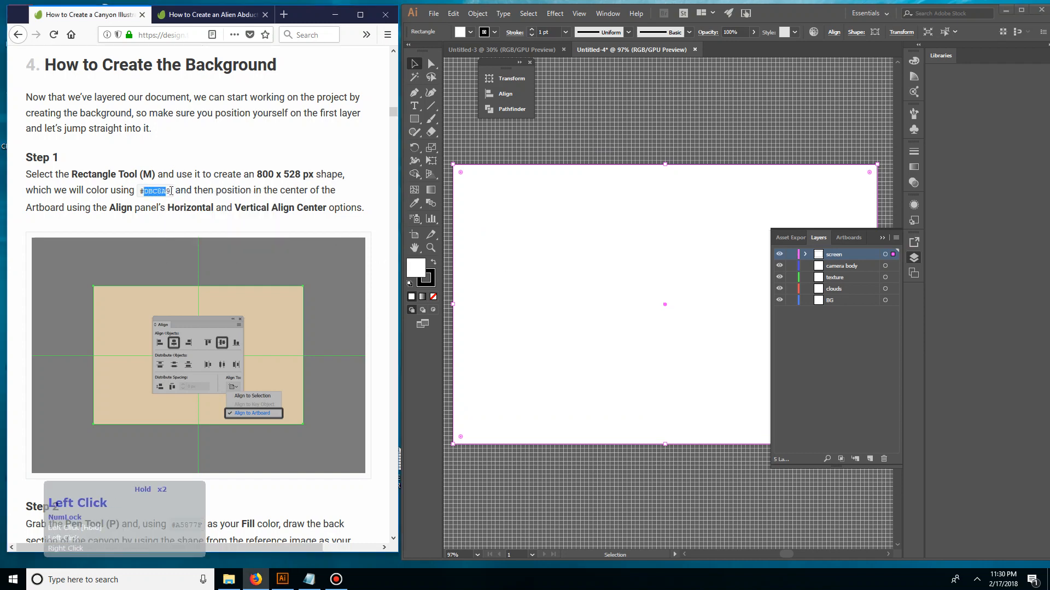
right_click(172, 191)
click(180, 201)
- Set the background rectangle's fill to hex color DBC8A9 and deselect the shape
click(421, 273)
double_click(420, 272)
click(579, 351)
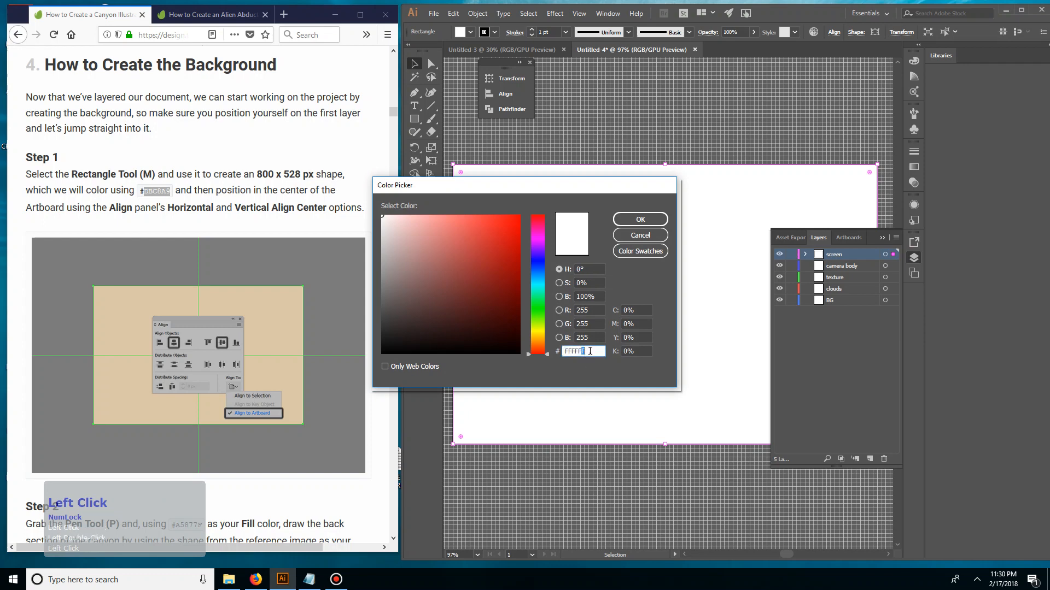
click(579, 352)
right_click(572, 352)
click(529, 398)
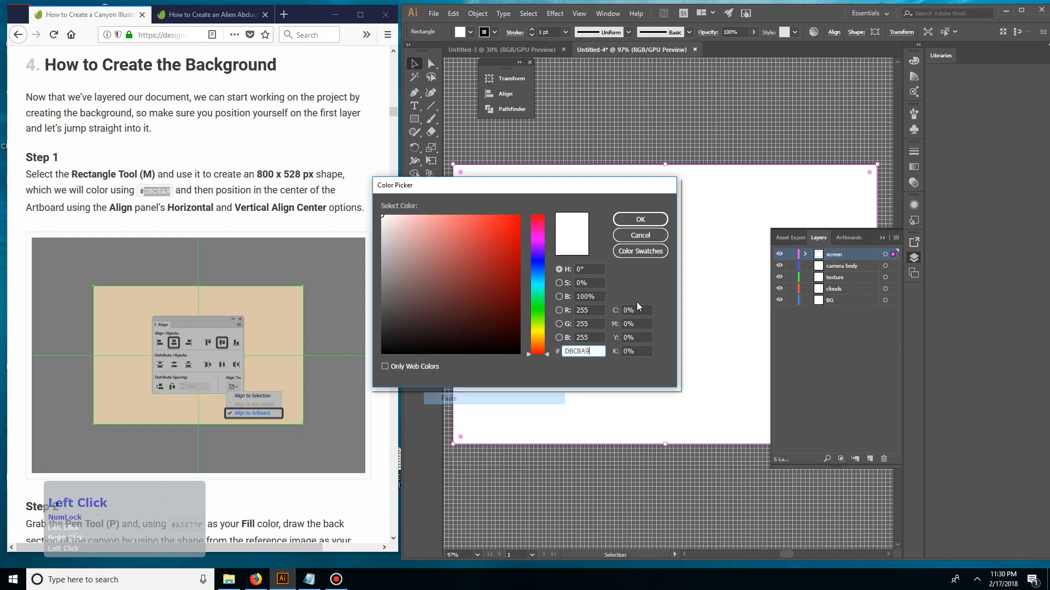
click(640, 219)
click(415, 63)
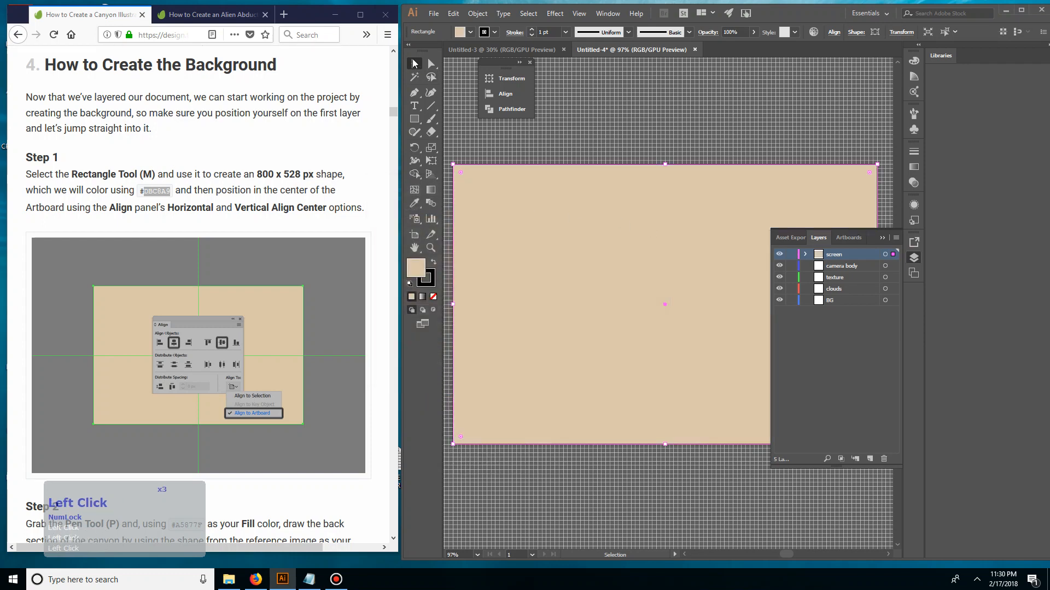
click(548, 151)
click(575, 240)
click(579, 157)
- Review the web tutorial's custom grid, layer setup and background sections, checking the layer list and Step 1 of the background instructions
click(287, 208)
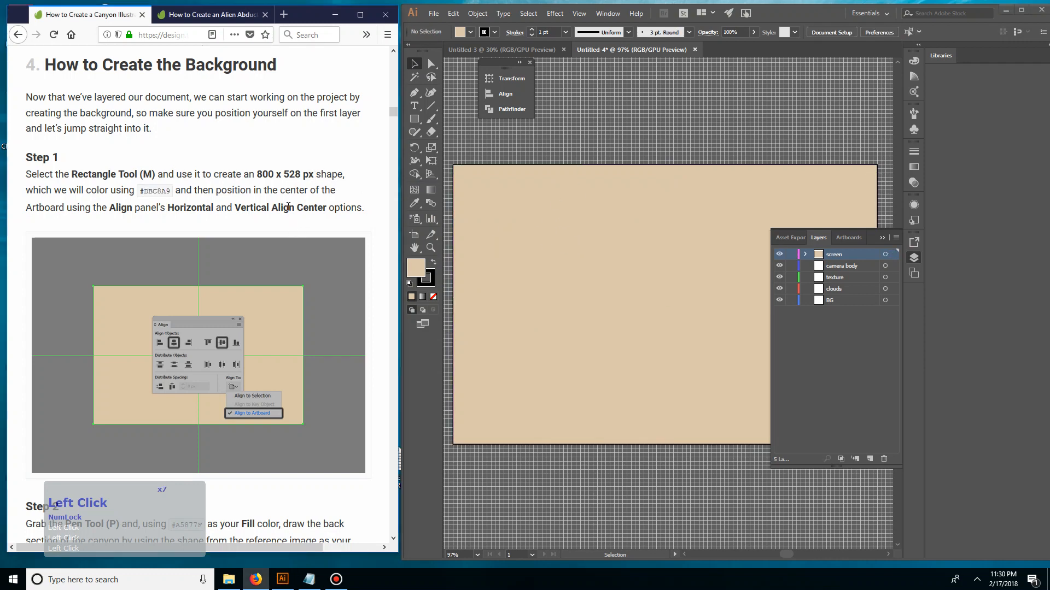
scroll(293, 212, down, 4)
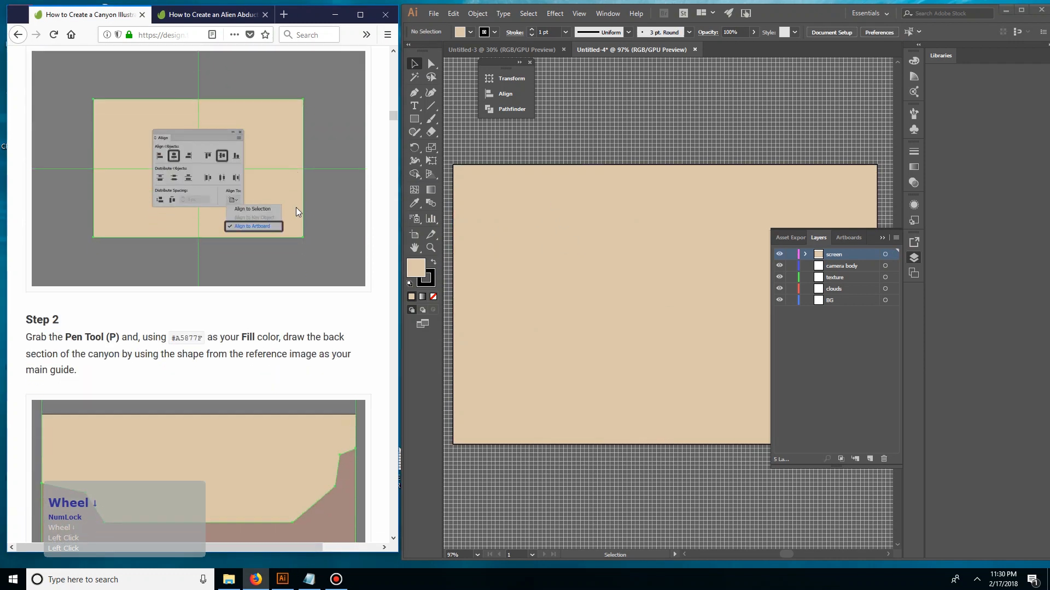
scroll(294, 202, up, 6)
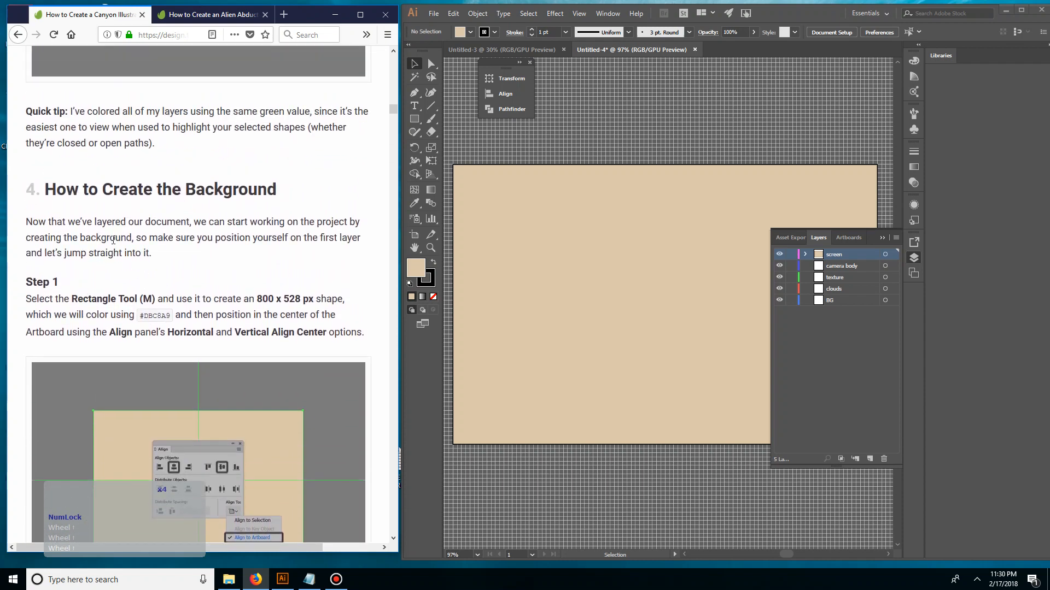
scroll(138, 259, up, 7)
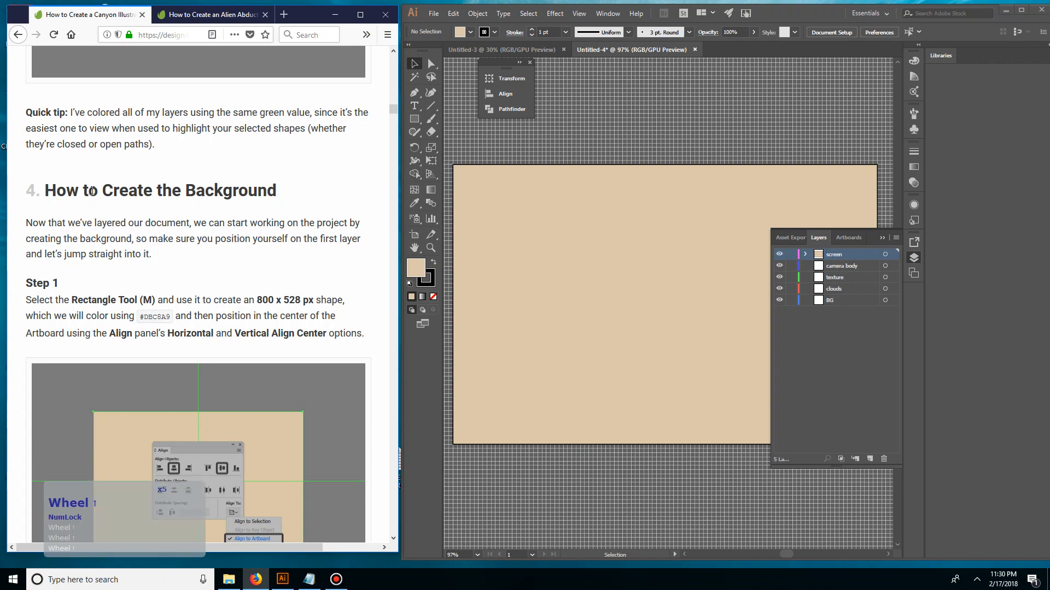
scroll(155, 261, up, 5)
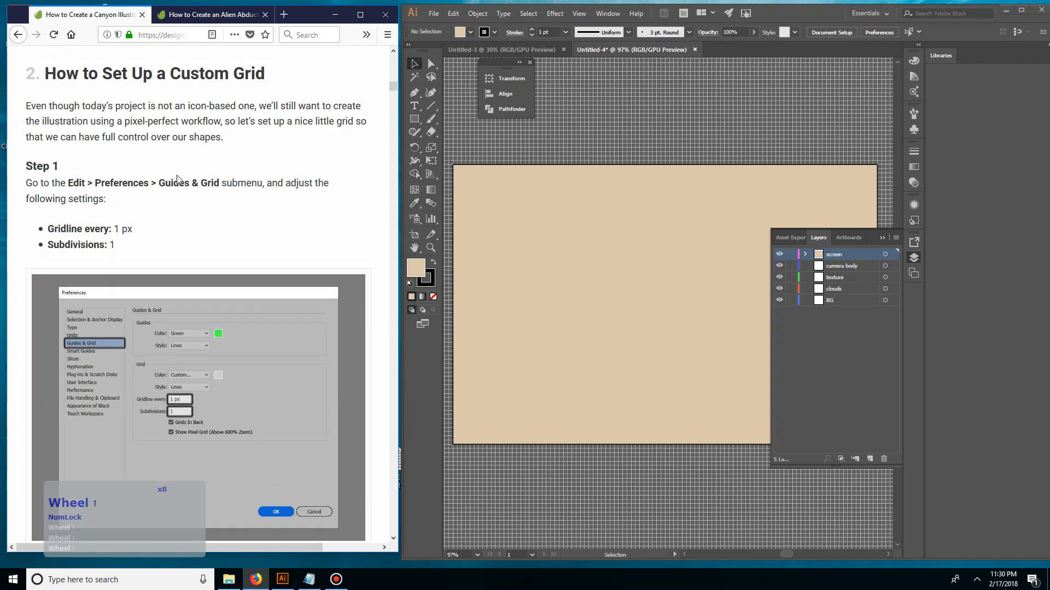
scroll(176, 196, down, 4)
scroll(136, 264, down, 2)
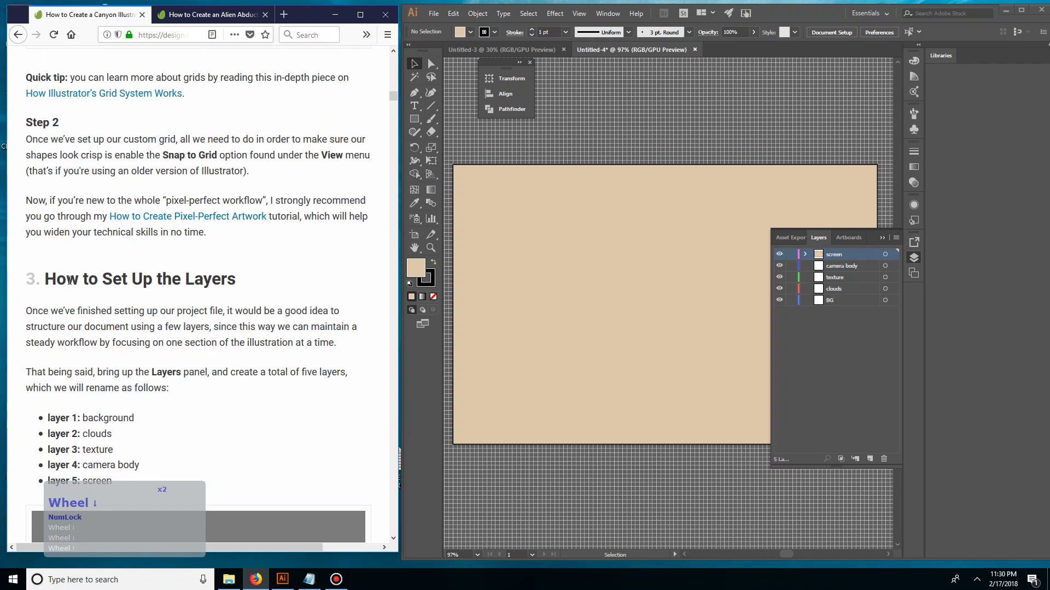
drag(45, 280, 247, 279)
scroll(265, 257, down, 2)
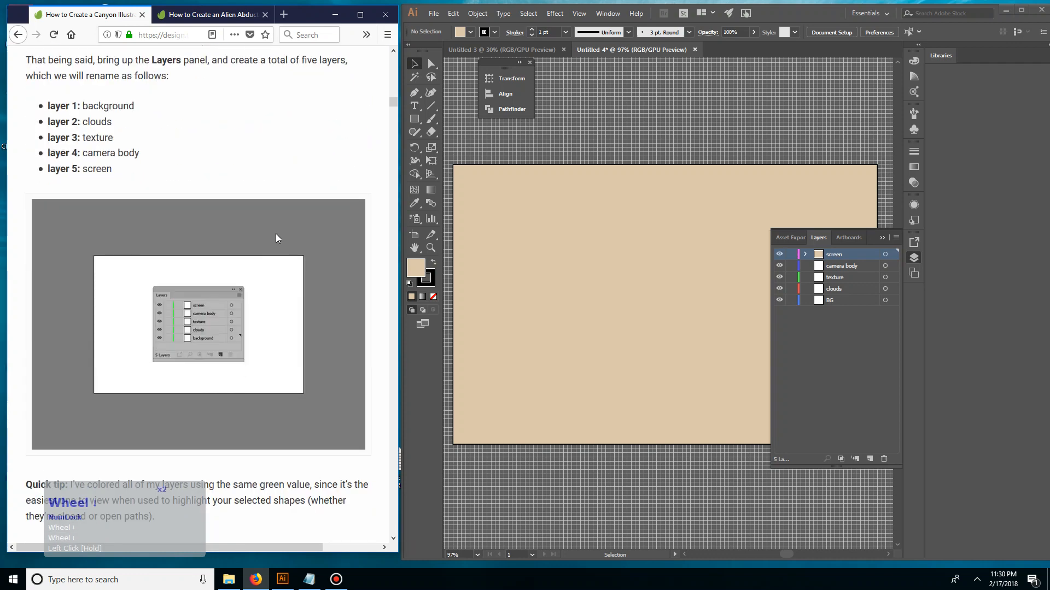
scroll(276, 234, down, 2)
scroll(177, 193, down, 1)
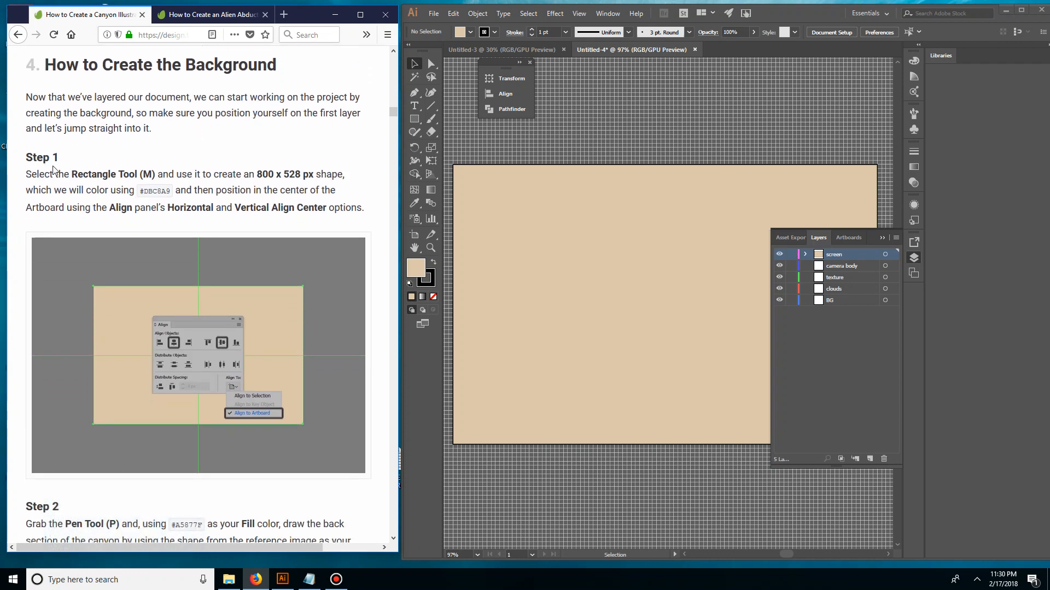
click(33, 64)
drag(33, 64, 280, 68)
double_click(281, 76)
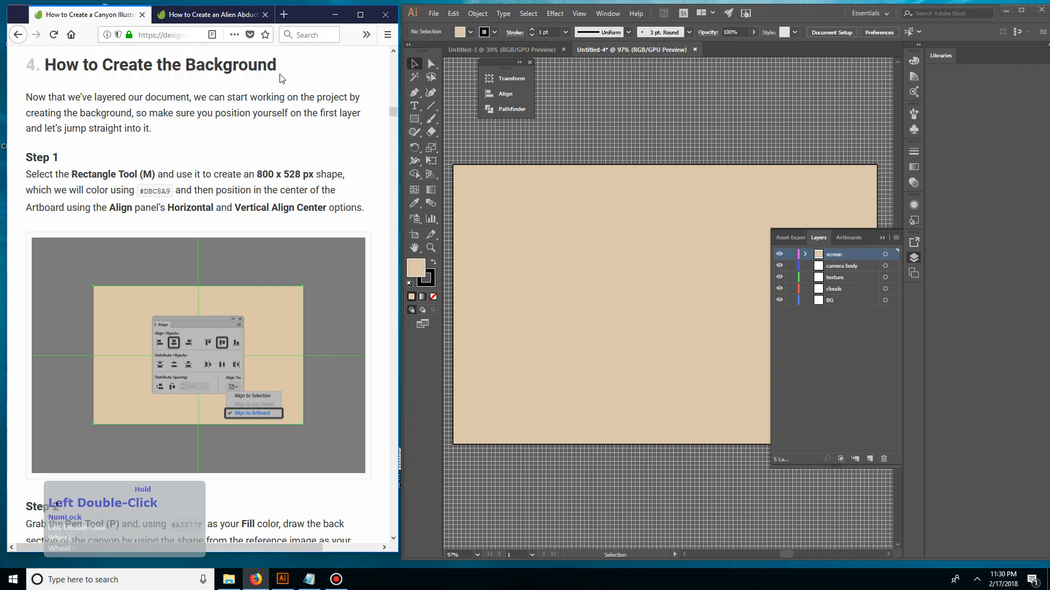
drag(44, 64, 276, 76)
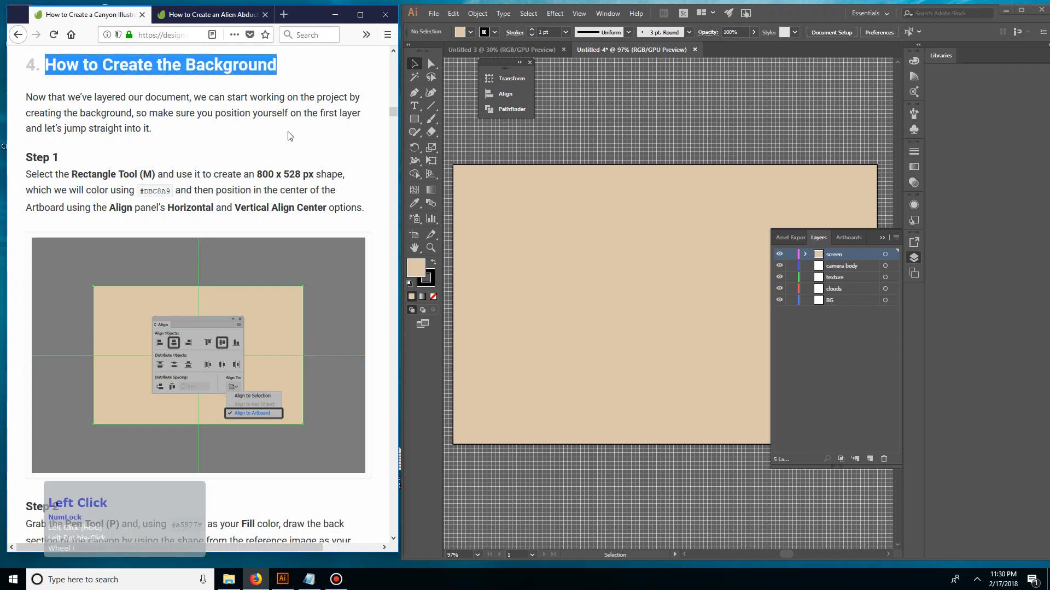
click(304, 183)
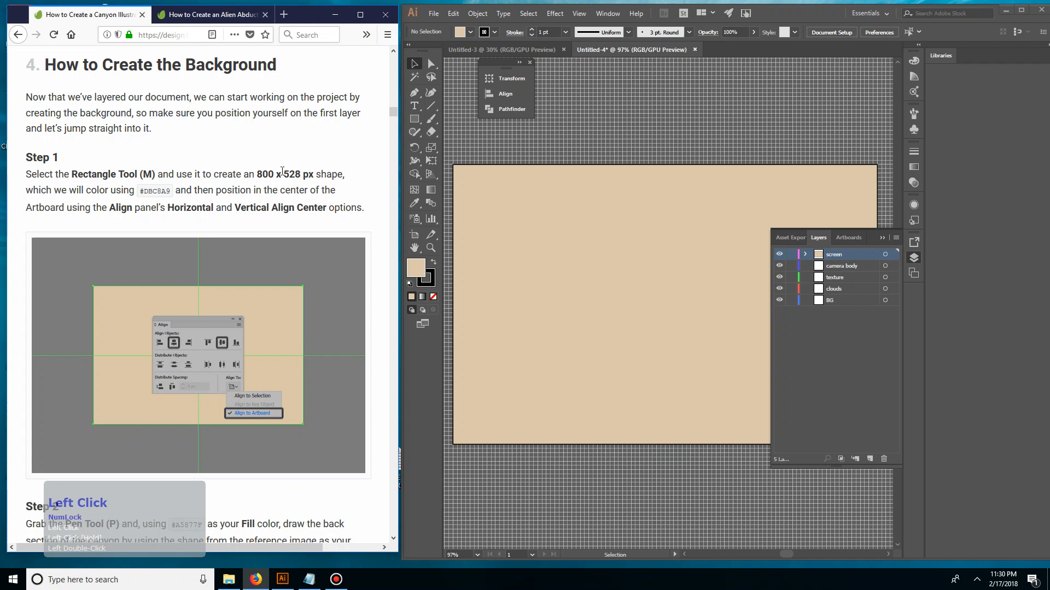